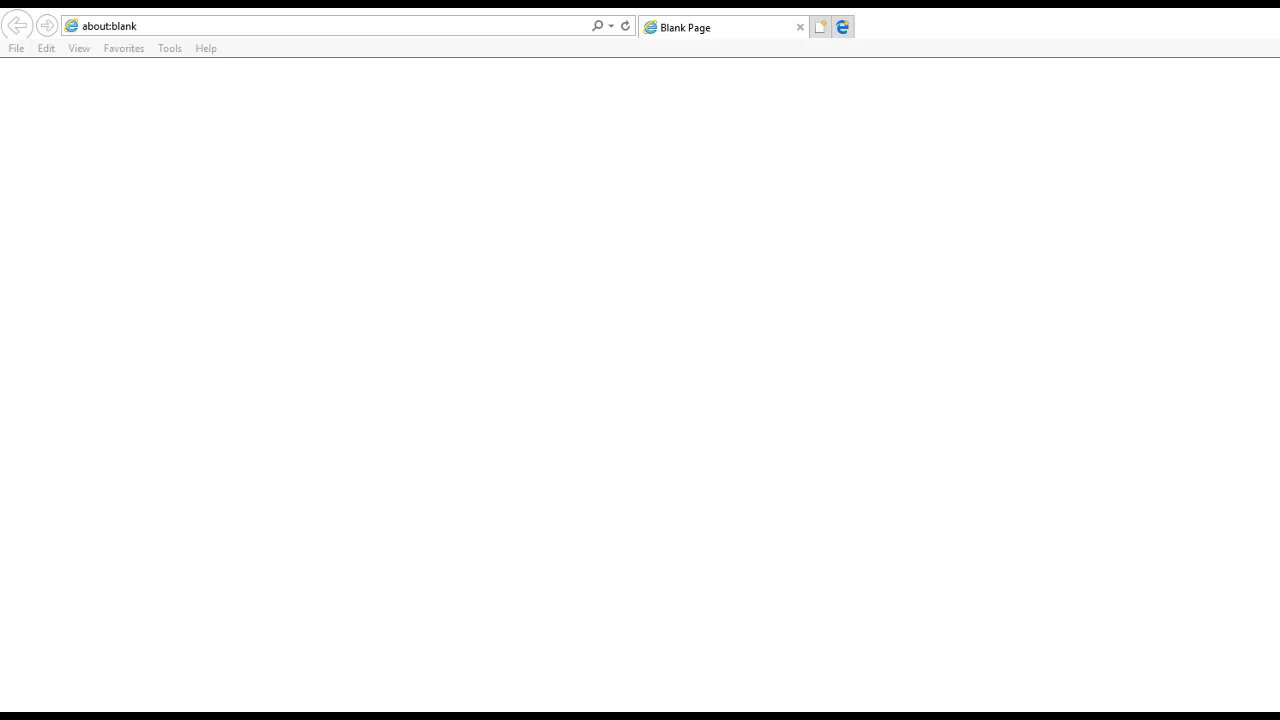
Drag the Acrobat Reader window with the blog-links PDF over the blank Internet Explorer page.
{"action": "mouse_move", "coordinate": [63, 127]}
{"action": "left_mouse_down"}
{"action": "mouse_move", "coordinate": [476, 133]}
{"action": "mouse_move", "coordinate": [314, 83]}
{"action": "left_mouse_up"}
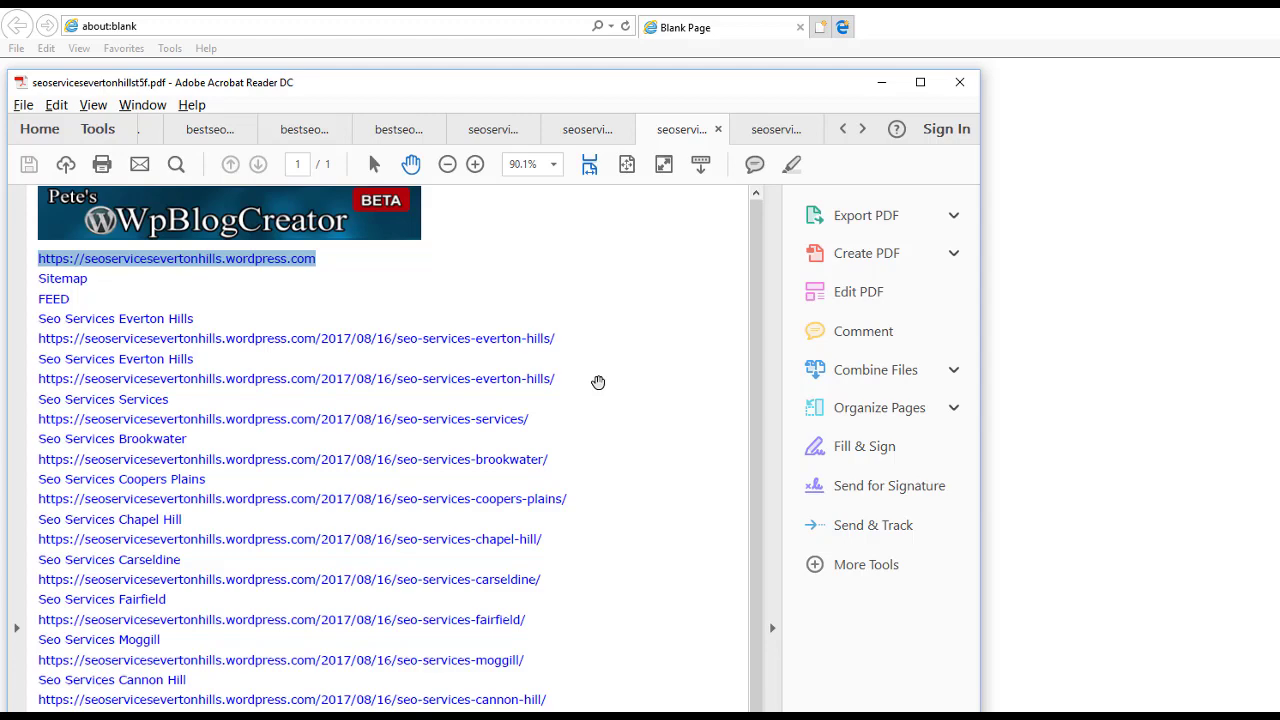
Copy the blog's home address from the top of the PDF link list.
{"action": "right_click", "coordinate": [238, 265]}
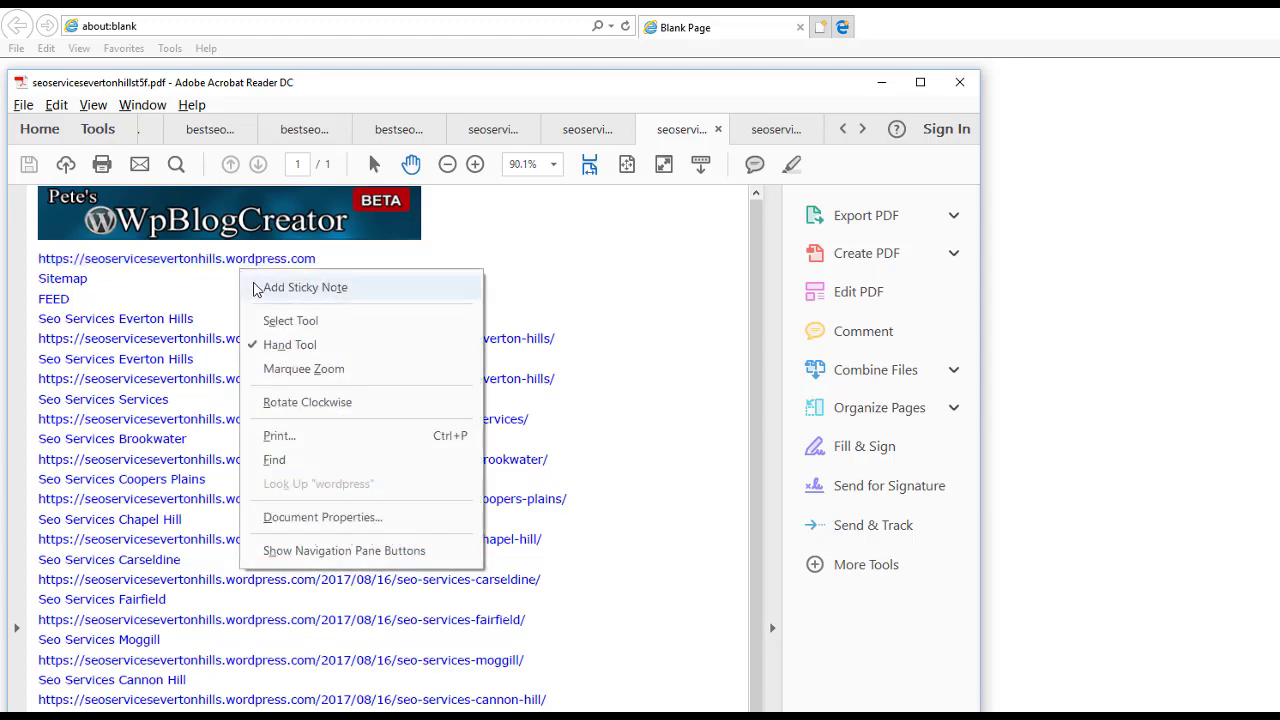
{"action": "left_click", "coordinate": [170, 277]}
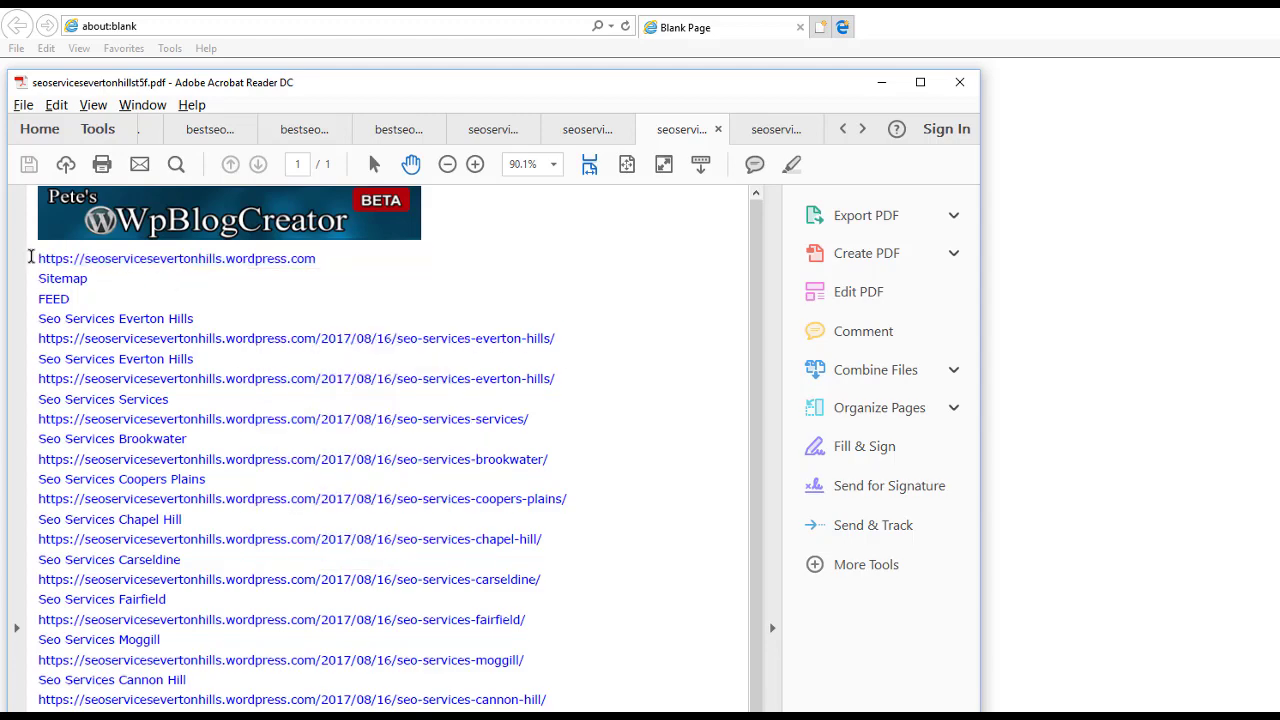
{"action": "left_click_drag", "start_coordinate": [36, 259], "coordinate": [248, 262]}
{"action": "right_click", "coordinate": [248, 262]}
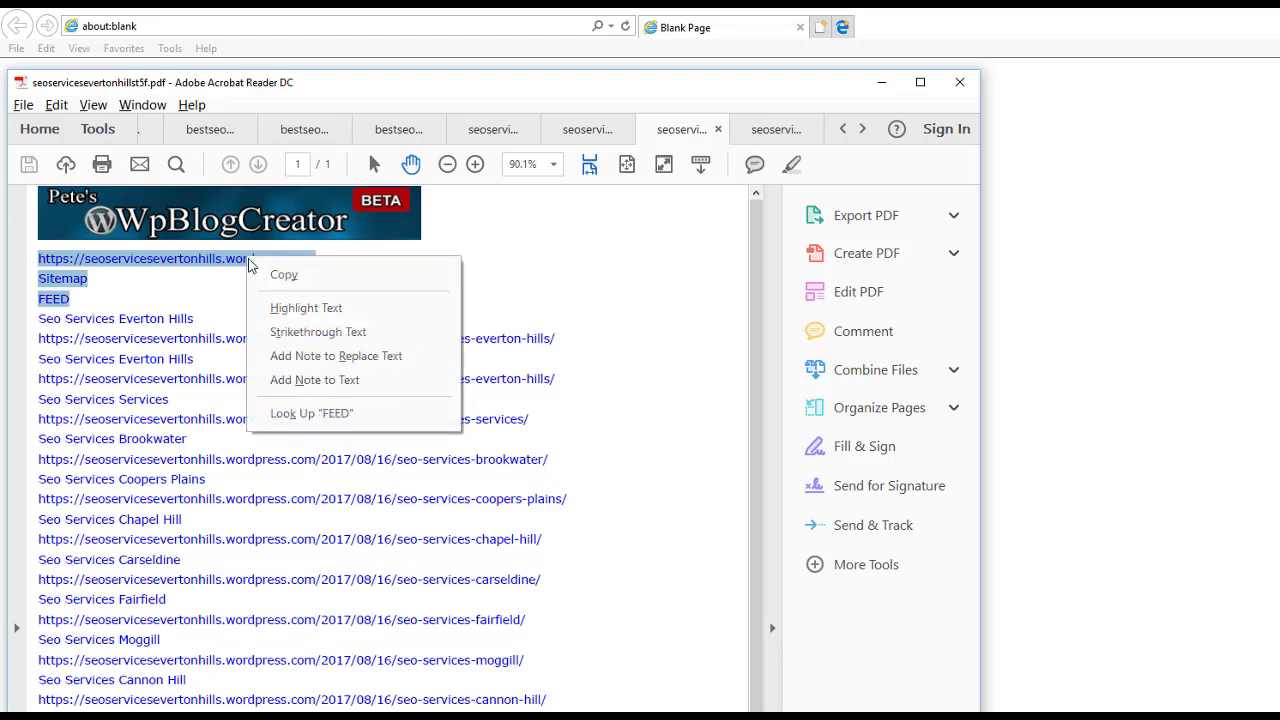
{"action": "left_click", "coordinate": [278, 281]}
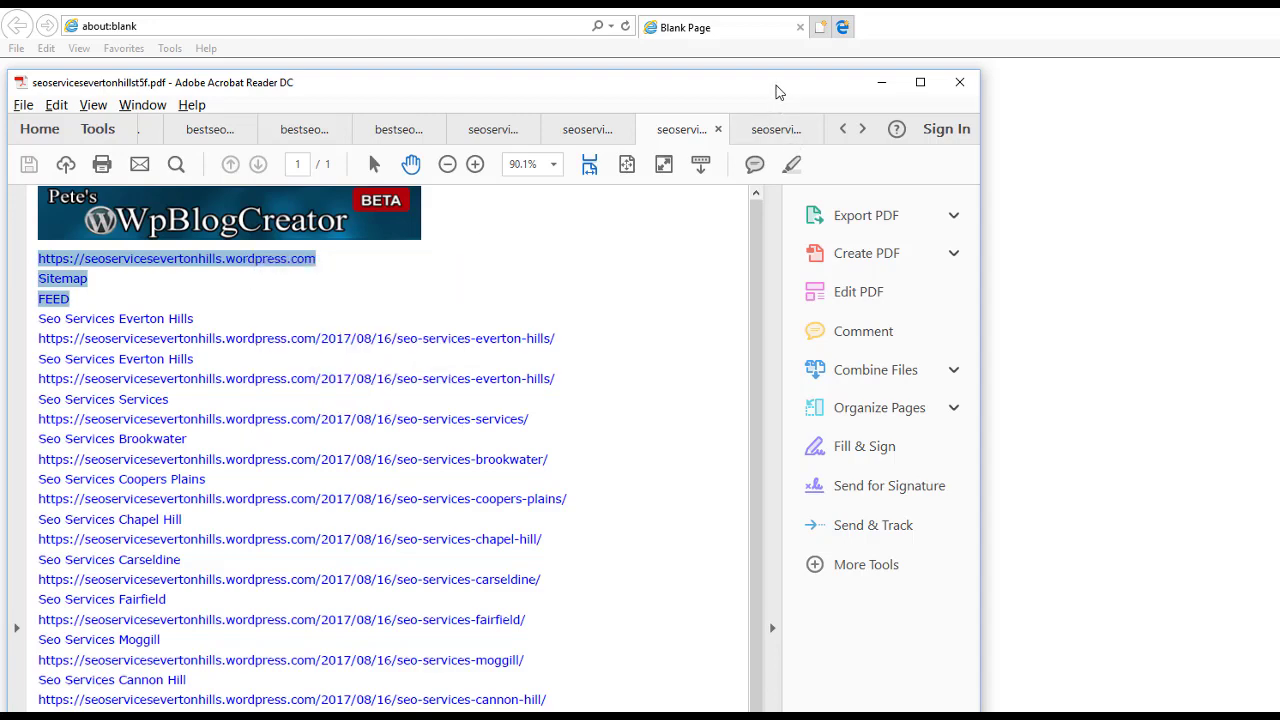
Go to google.com/ncr and run a site: search for the copied blog address.
{"action": "key", "text": "alt+F4"}
{"action": "left_click", "coordinate": [215, 29]}
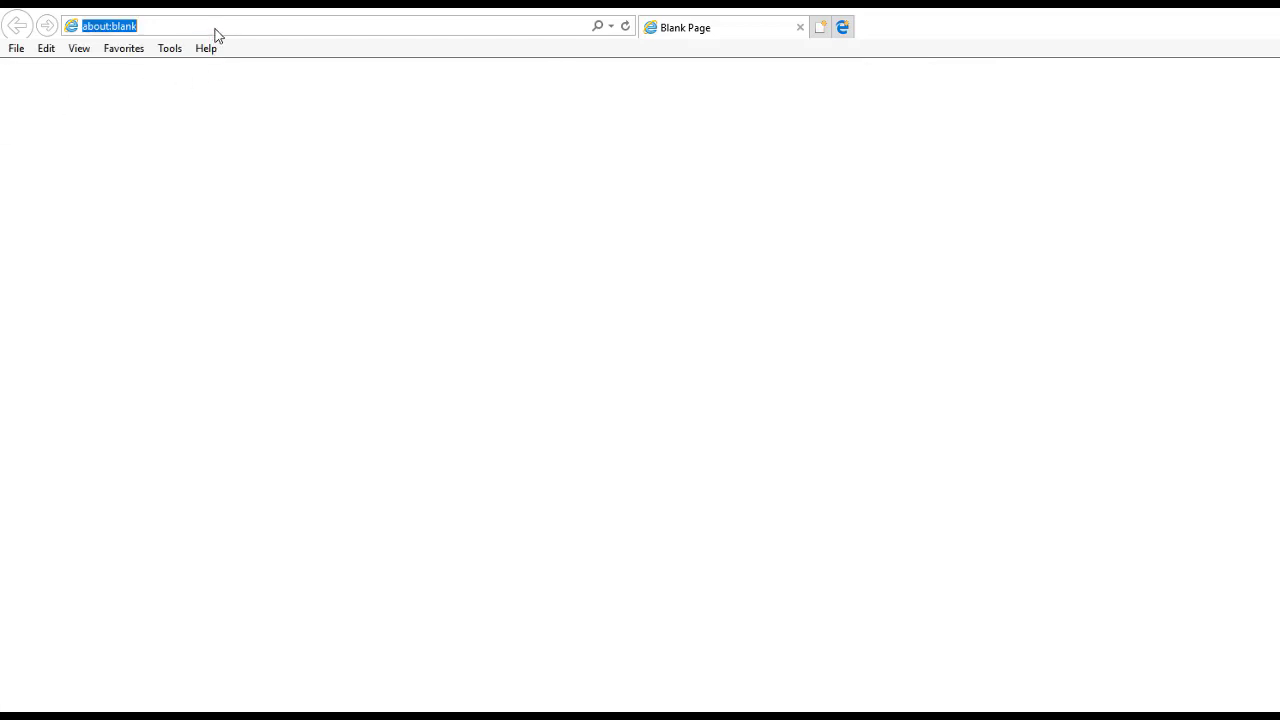
{"action": "type", "text": "google.com/"}
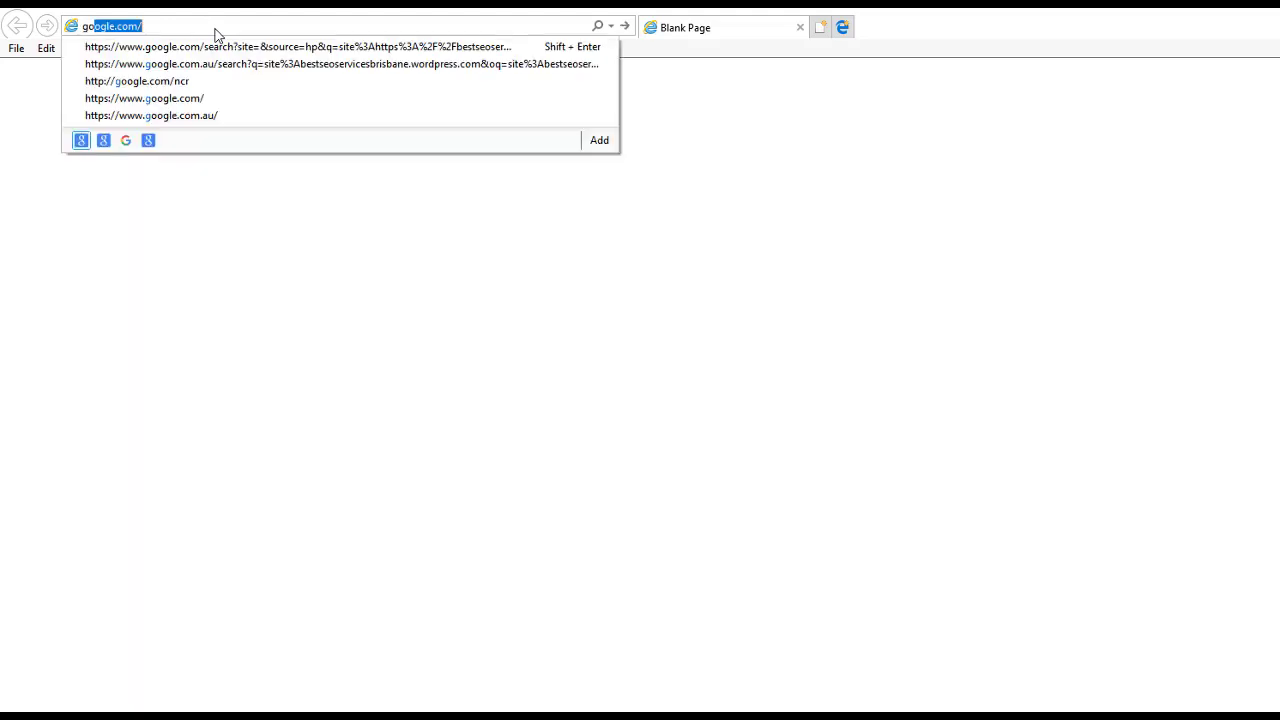
{"action": "key", "text": "Down"}
{"action": "key", "text": "Down"}
{"action": "key", "text": "Down"}
{"action": "key", "text": "Return"}
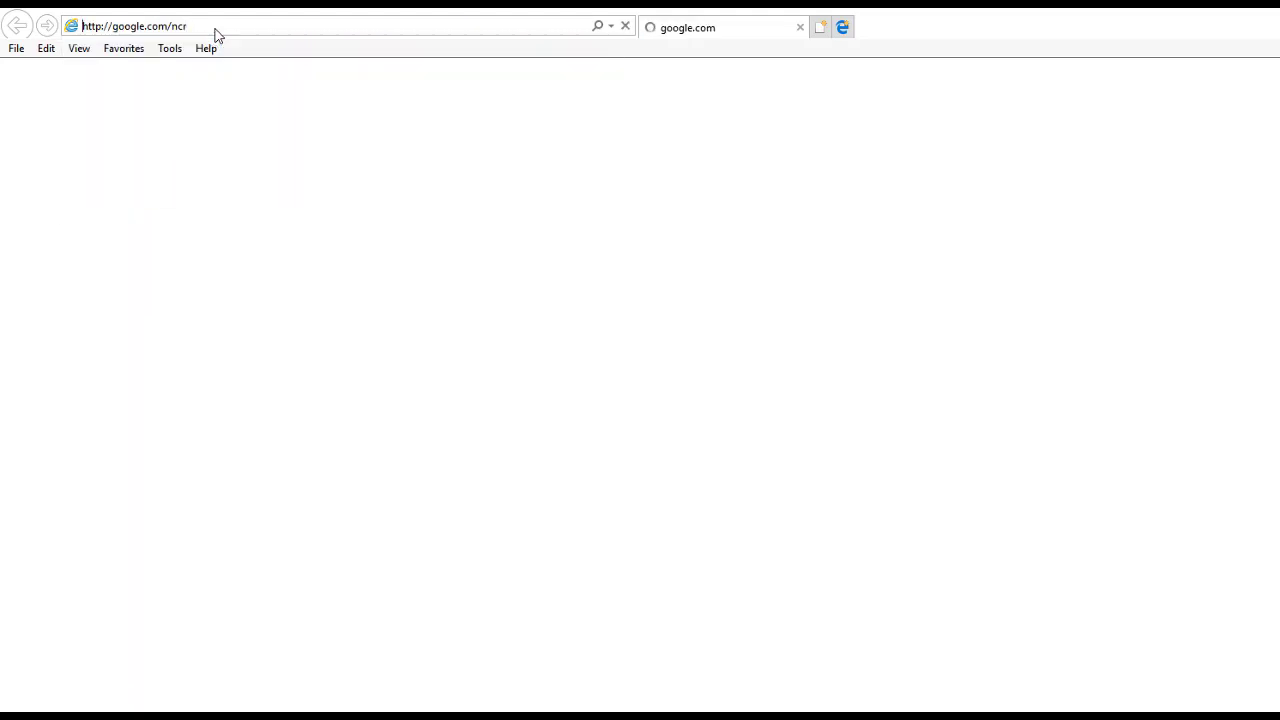
{"action": "type", "text": "site:"}
{"action": "key", "text": "ctrl+v"}
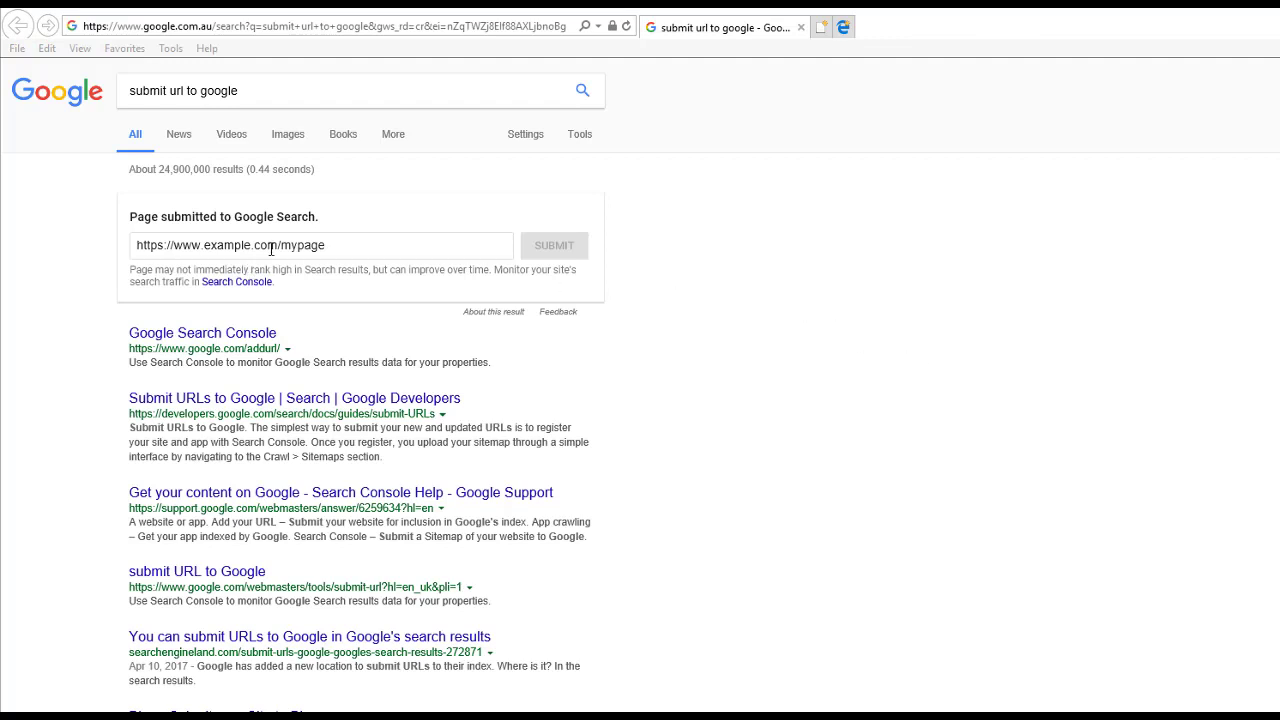
Paste the blog address into Google's submit-URL form and submit it.
{"action": "left_click", "coordinate": [373, 243]}
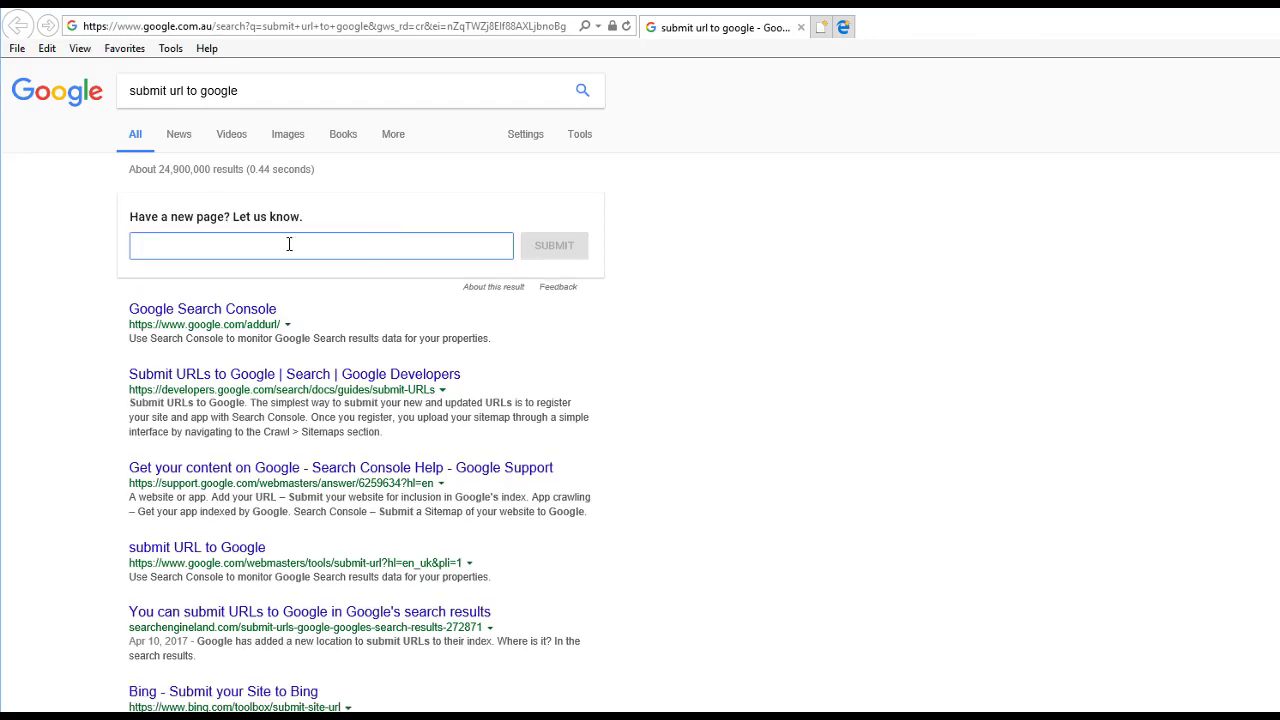
{"action": "key", "text": "ctrl+v"}
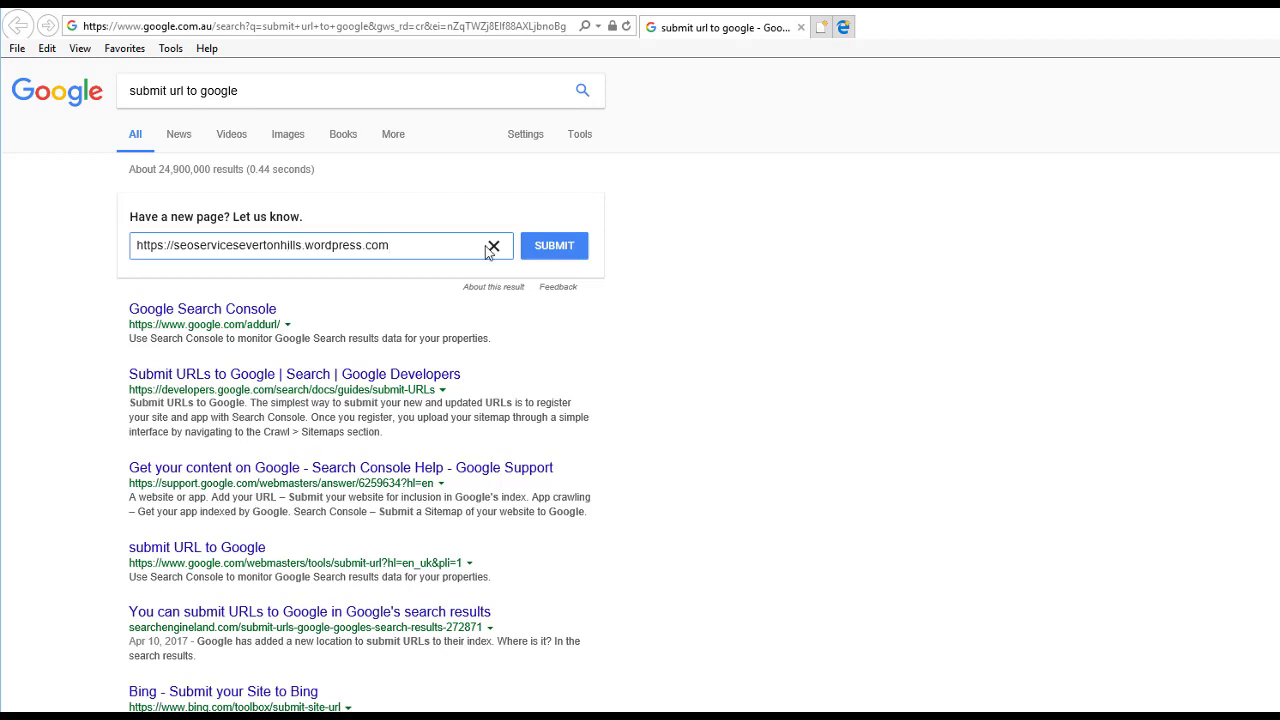
{"action": "left_click", "coordinate": [566, 252]}
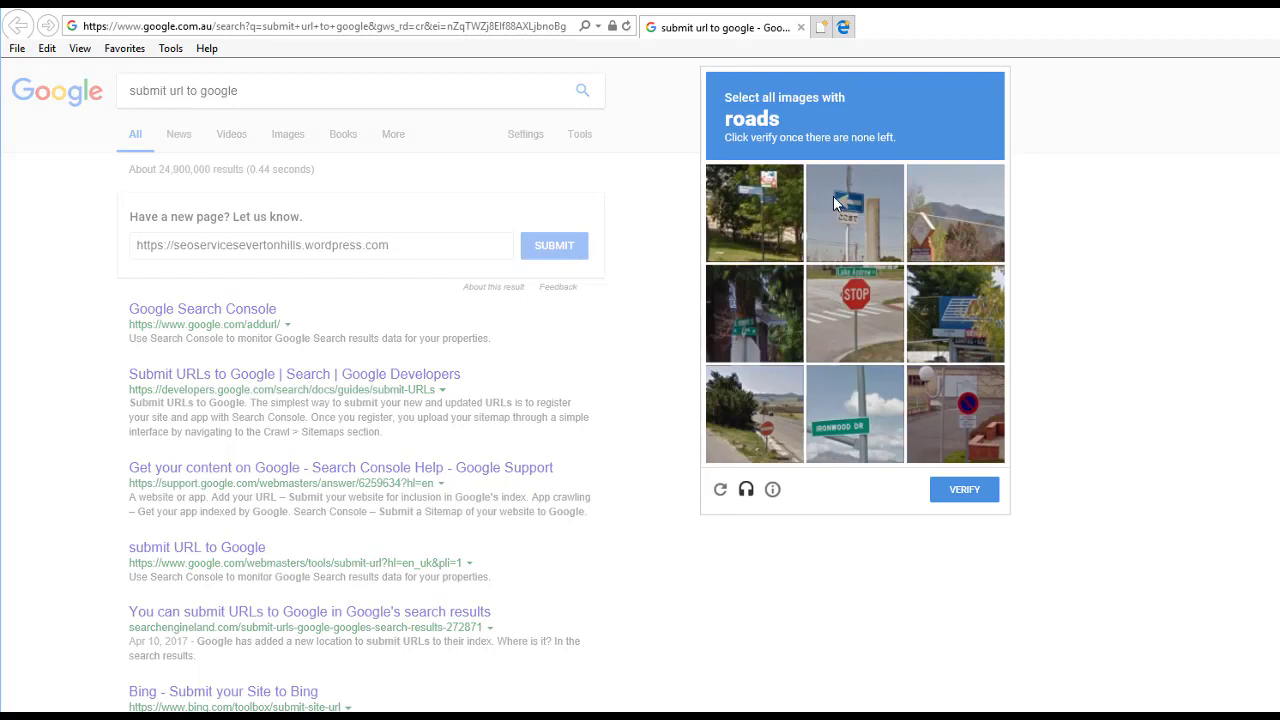
Pass the reCAPTCHA by selecting every road image and verifying.
{"action": "left_click", "coordinate": [844, 306]}
{"action": "left_click", "coordinate": [750, 430]}
{"action": "left_click", "coordinate": [946, 417]}
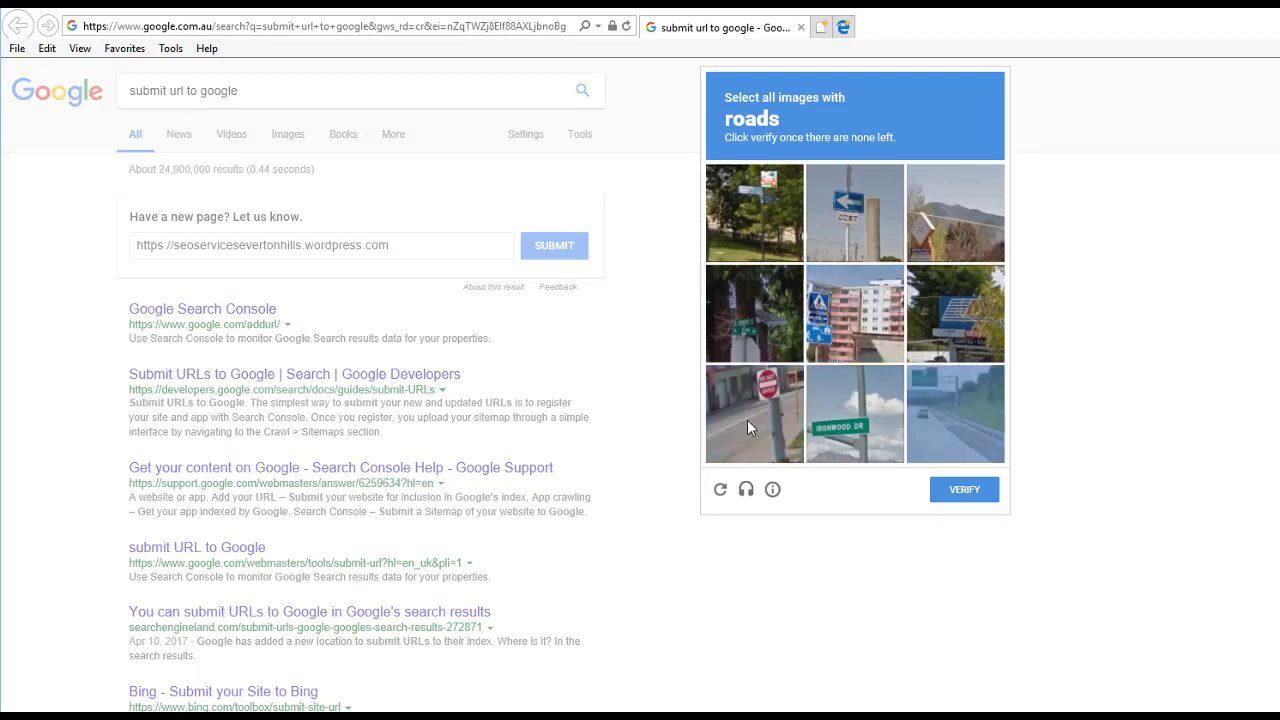
{"action": "left_click", "coordinate": [747, 421]}
{"action": "left_click", "coordinate": [946, 422]}
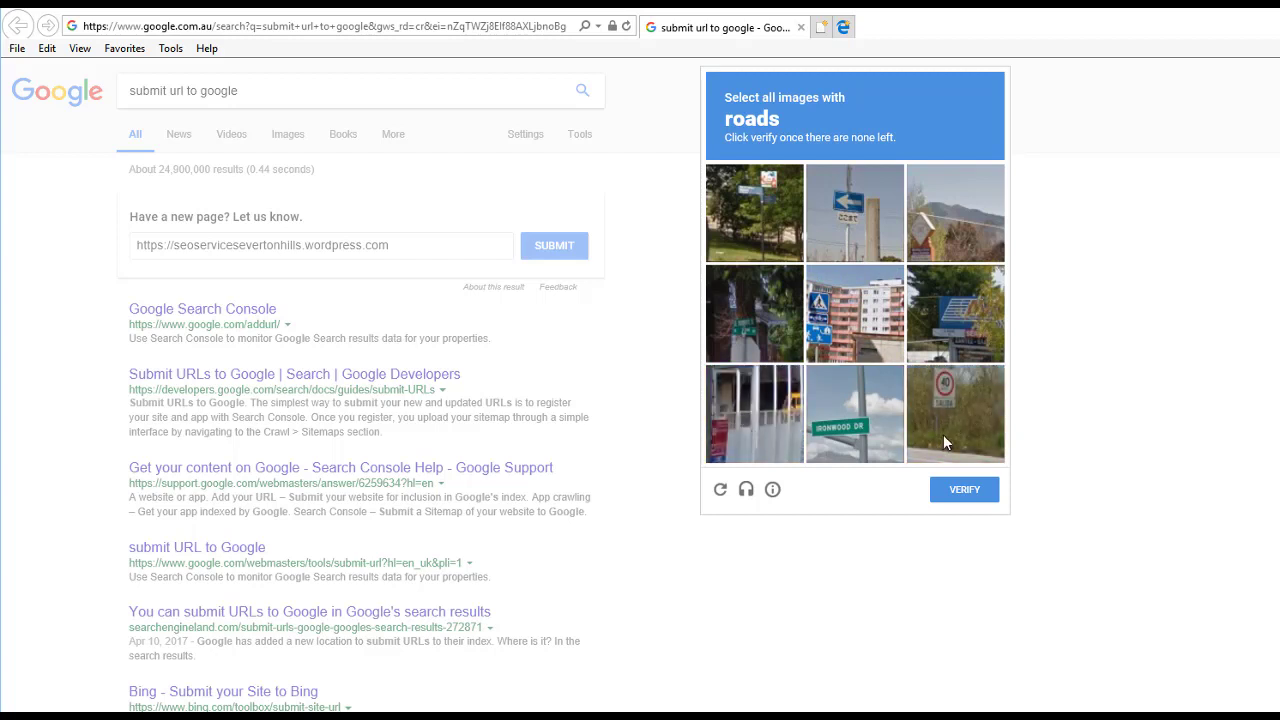
{"action": "left_click", "coordinate": [943, 434]}
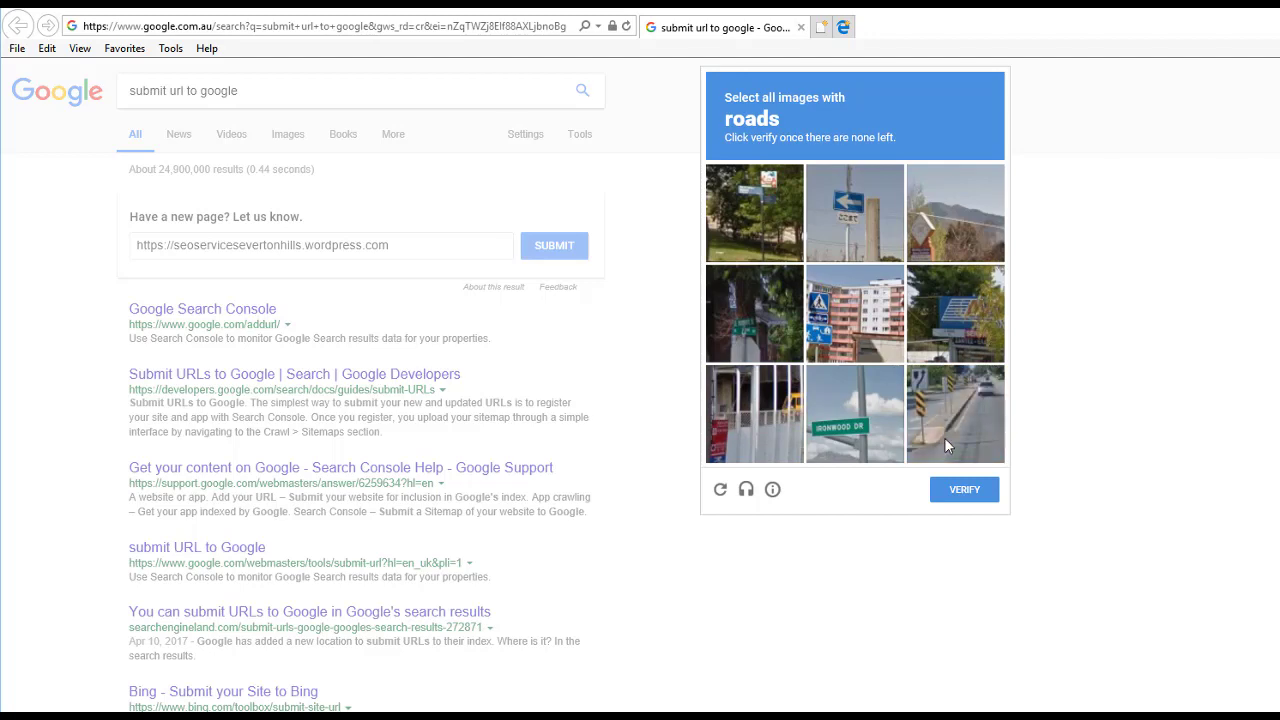
{"action": "left_click", "coordinate": [944, 437]}
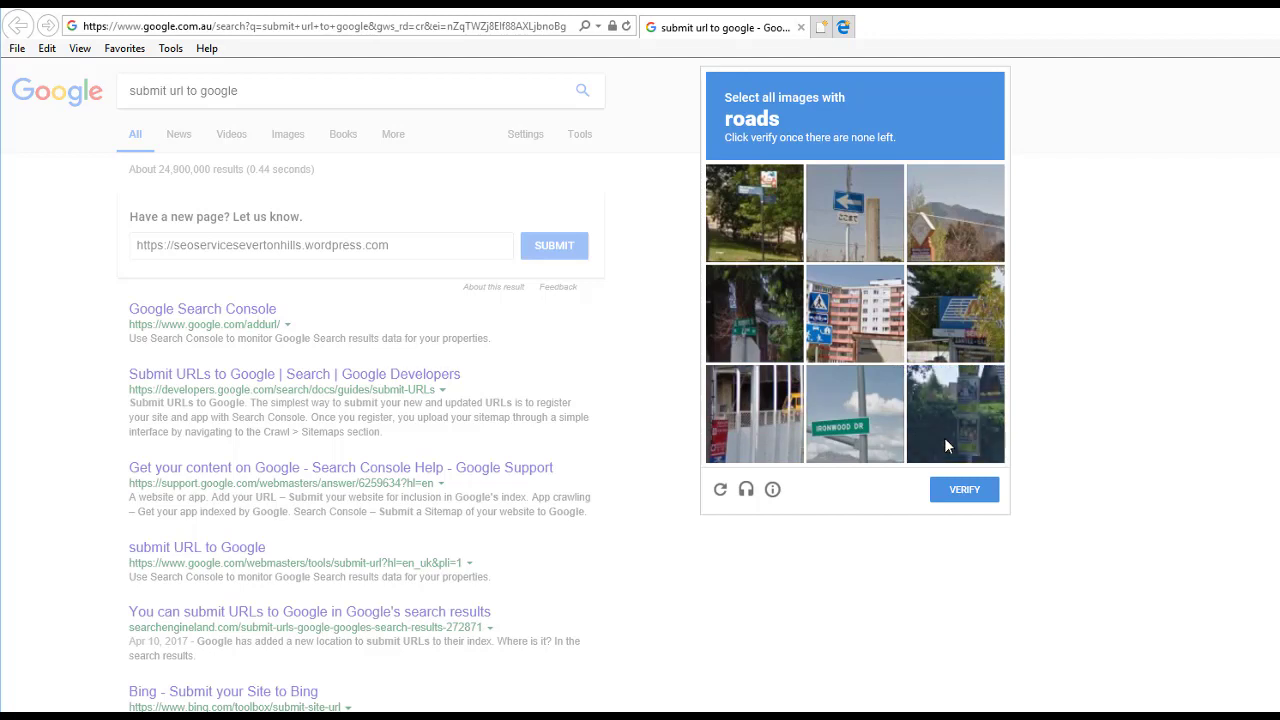
{"action": "left_click", "coordinate": [958, 490]}
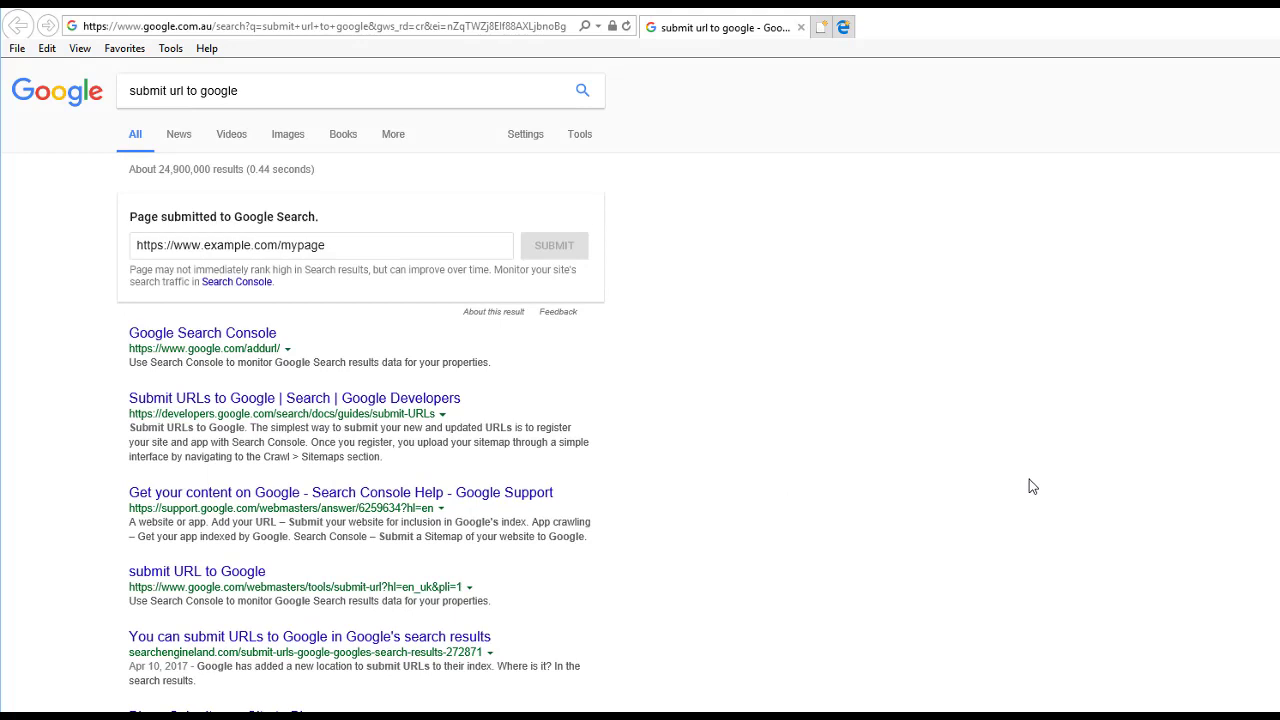
{"action": "left_click", "coordinate": [818, 36]}
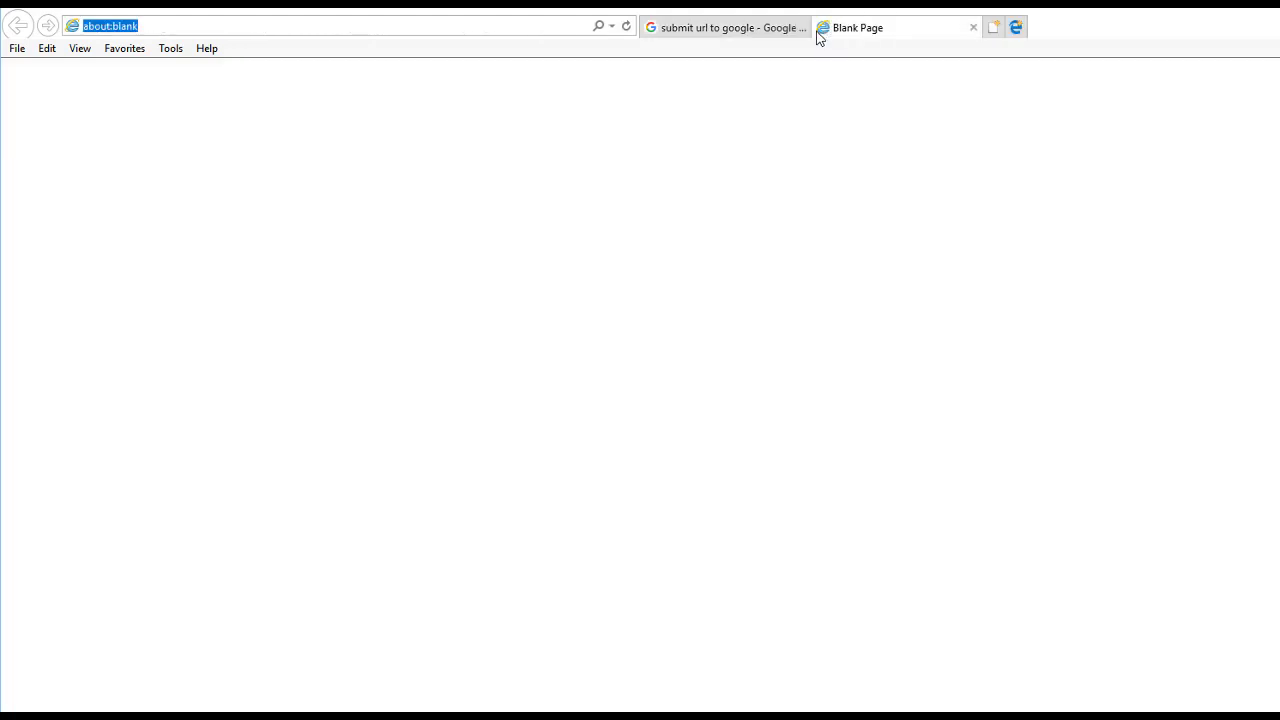
{"action": "type", "text": "g"}
{"action": "key", "text": "Down"}
{"action": "key", "text": "Return"}
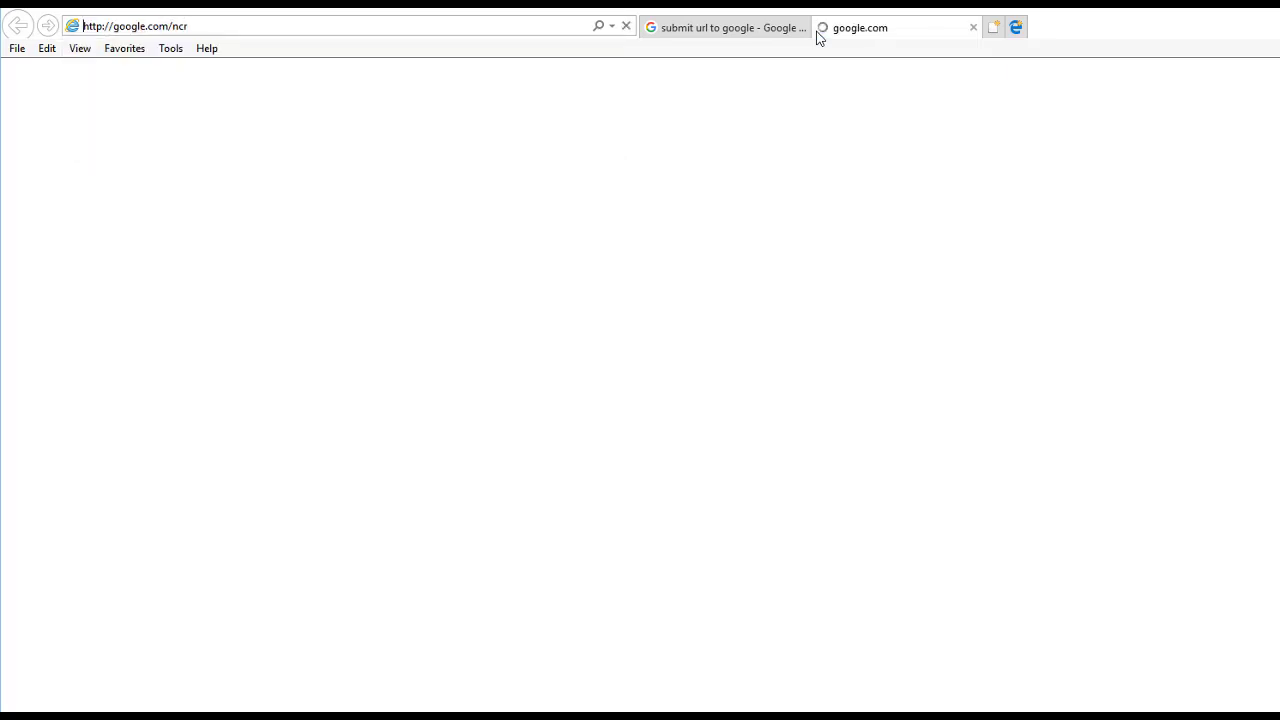
{"action": "type", "text": "site:"}
{"action": "type", "text": "https://seoservicesevertonhills.wordpress.com"}
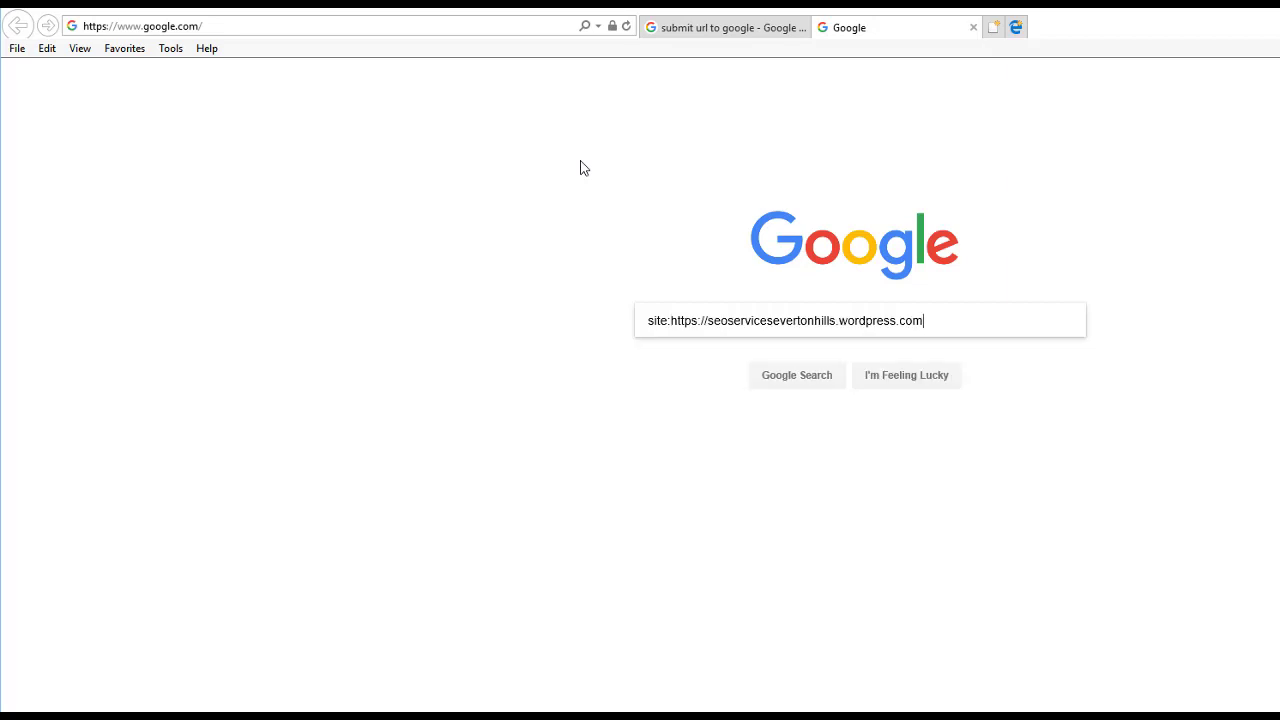
{"action": "key", "text": "Return"}
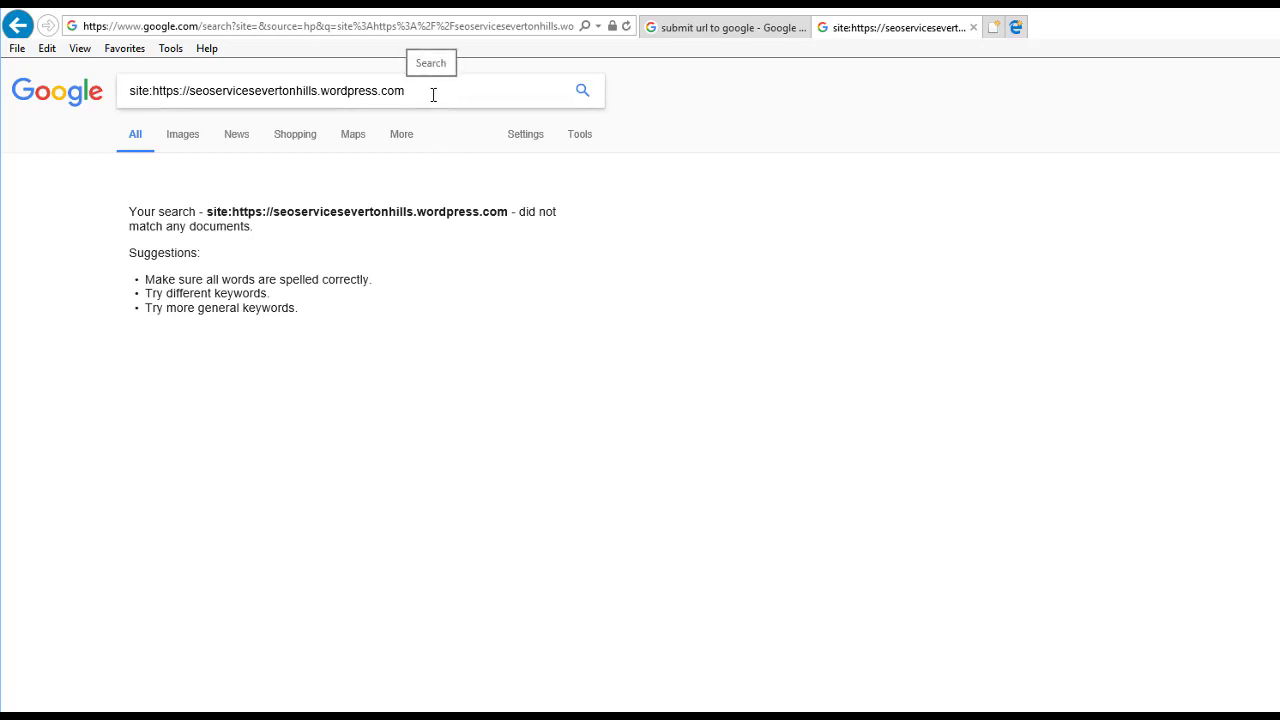
{"action": "left_click", "coordinate": [459, 28]}
{"action": "key", "text": "Return"}
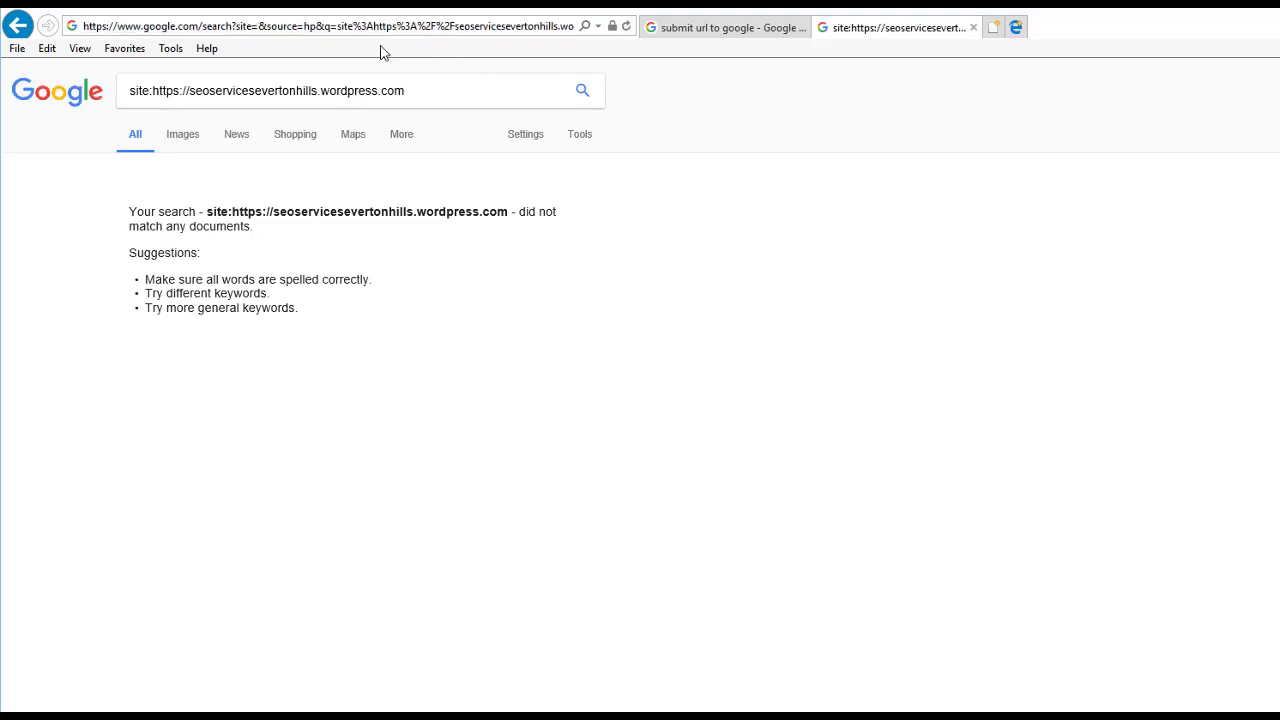
{"action": "left_click", "coordinate": [158, 90]}
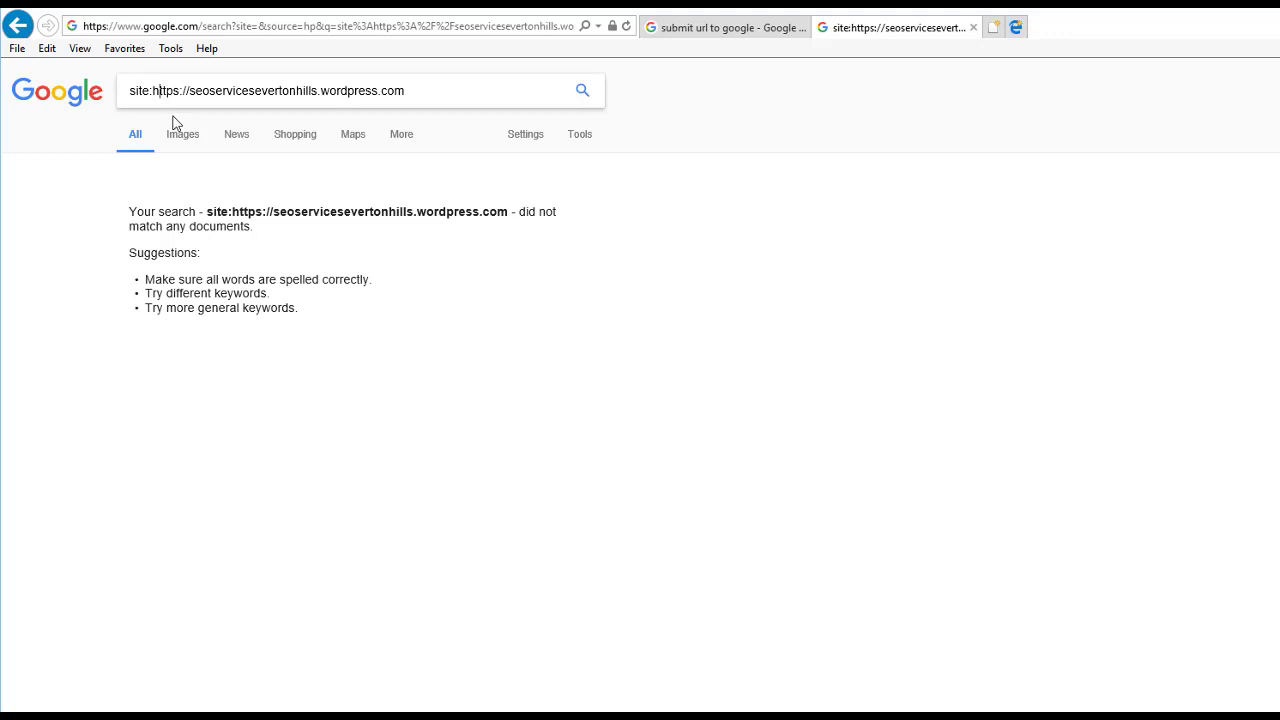
{"action": "key", "text": "Left"}
{"action": "key", "text": "Delete"}
{"action": "key", "text": "Delete"}
{"action": "key", "text": "Delete"}
{"action": "key", "text": "Delete"}
{"action": "key", "text": "Delete"}
{"action": "key", "text": "Delete"}
{"action": "key", "text": "Delete"}
{"action": "key", "text": "Delete"}
{"action": "key", "text": "Return"}
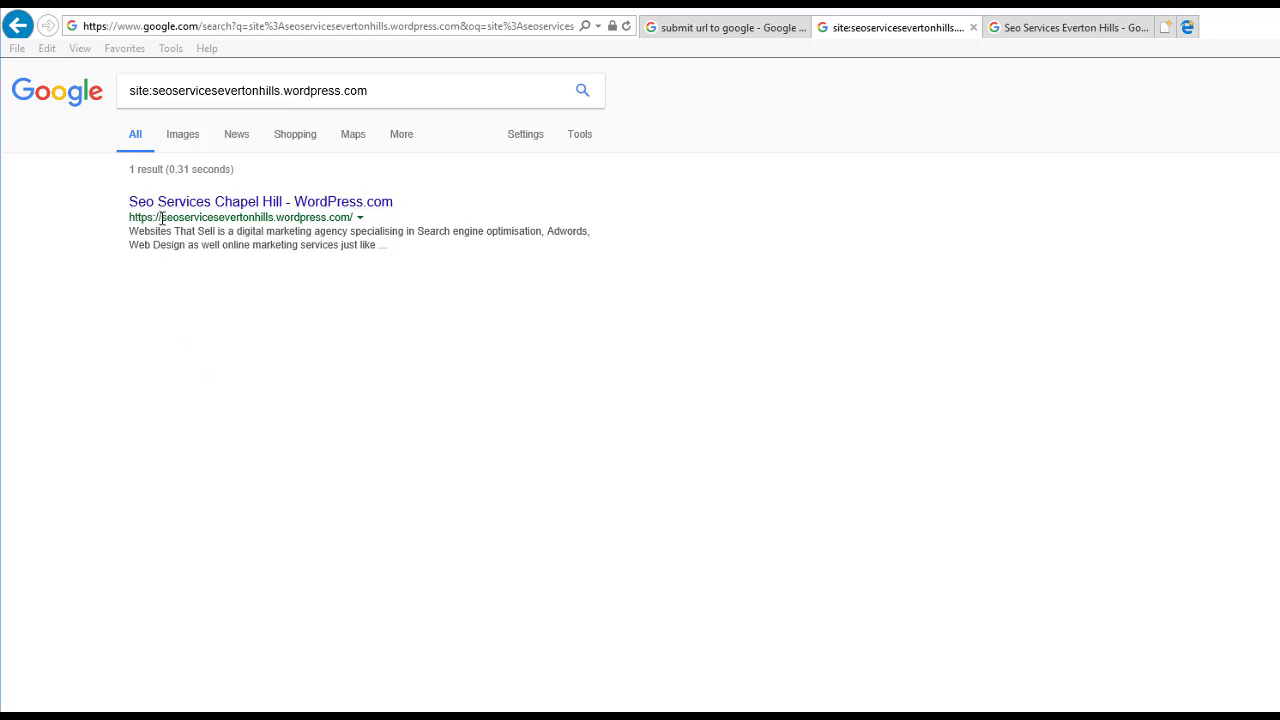
{"action": "left_click_drag", "start_coordinate": [157, 216], "coordinate": [271, 221]}
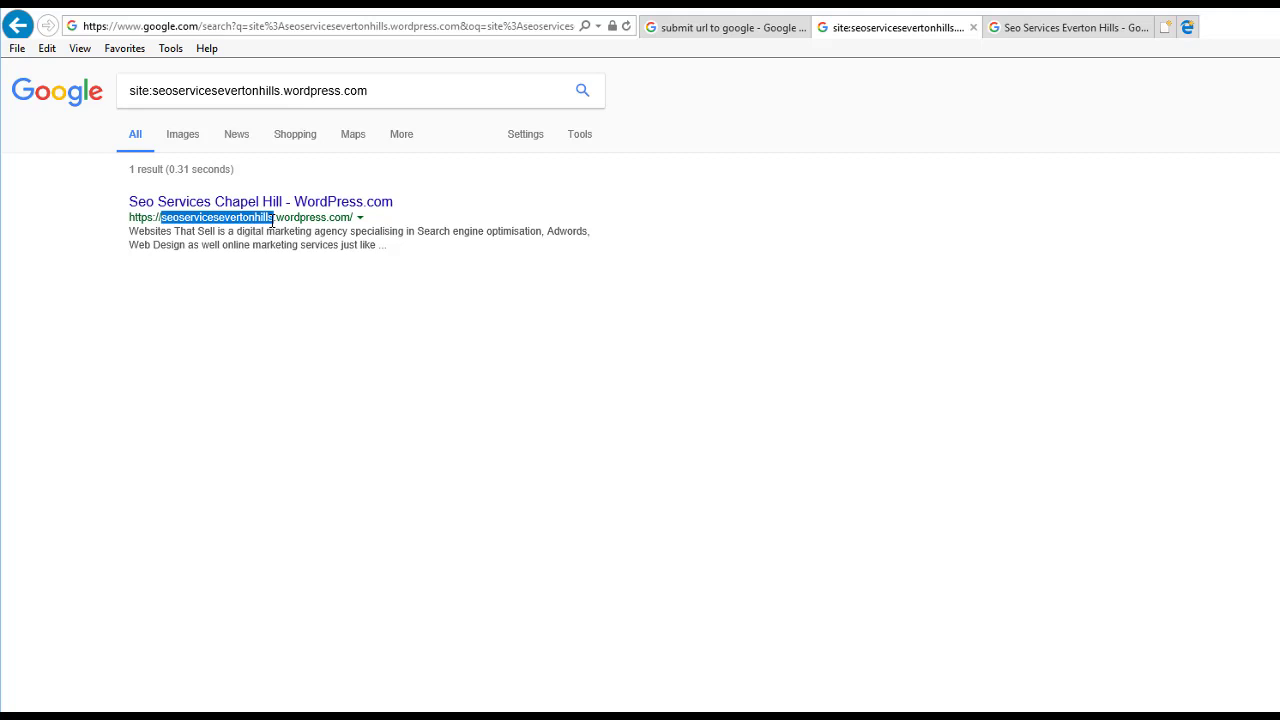
{"action": "key", "text": "ctrl+t"}
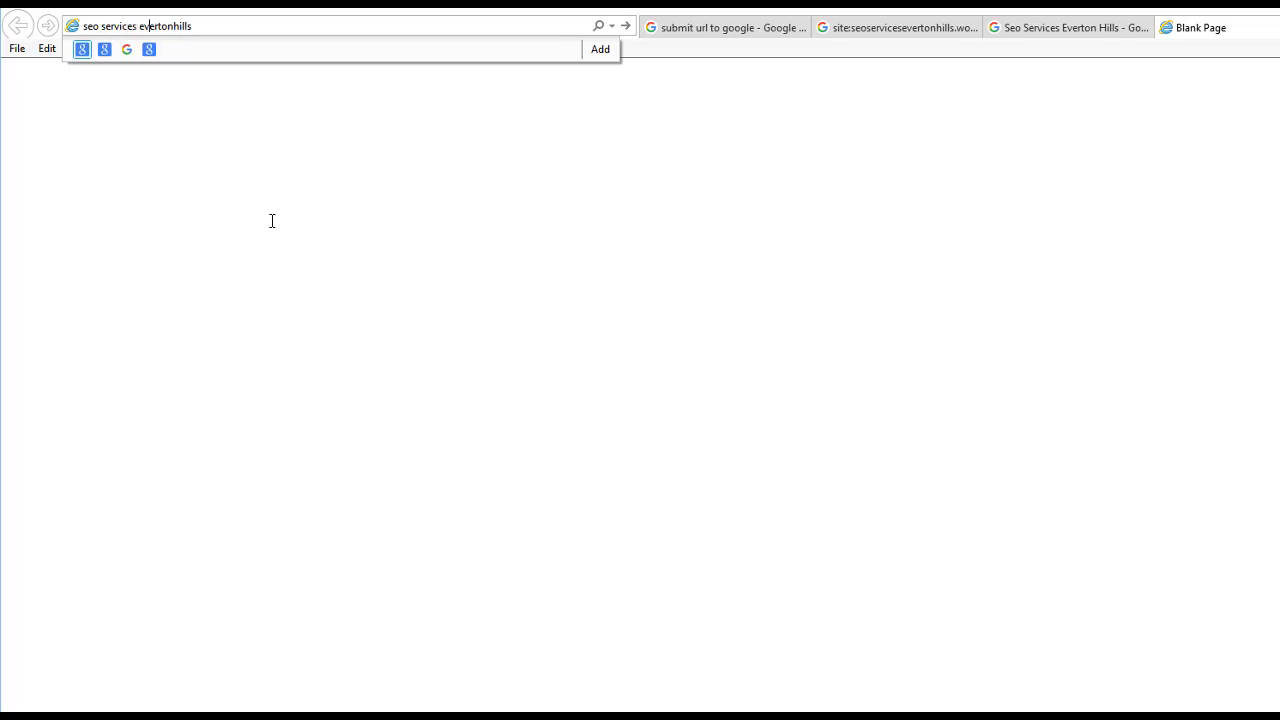
{"action": "key", "text": "Right"}
{"action": "key", "text": "Right"}
{"action": "key", "text": "Right"}
{"action": "key", "text": "Right"}
{"action": "key", "text": "Right"}
Search 'seo services everton hills' and highlight the blog's address among the results.
{"action": "key", "text": "Return"}
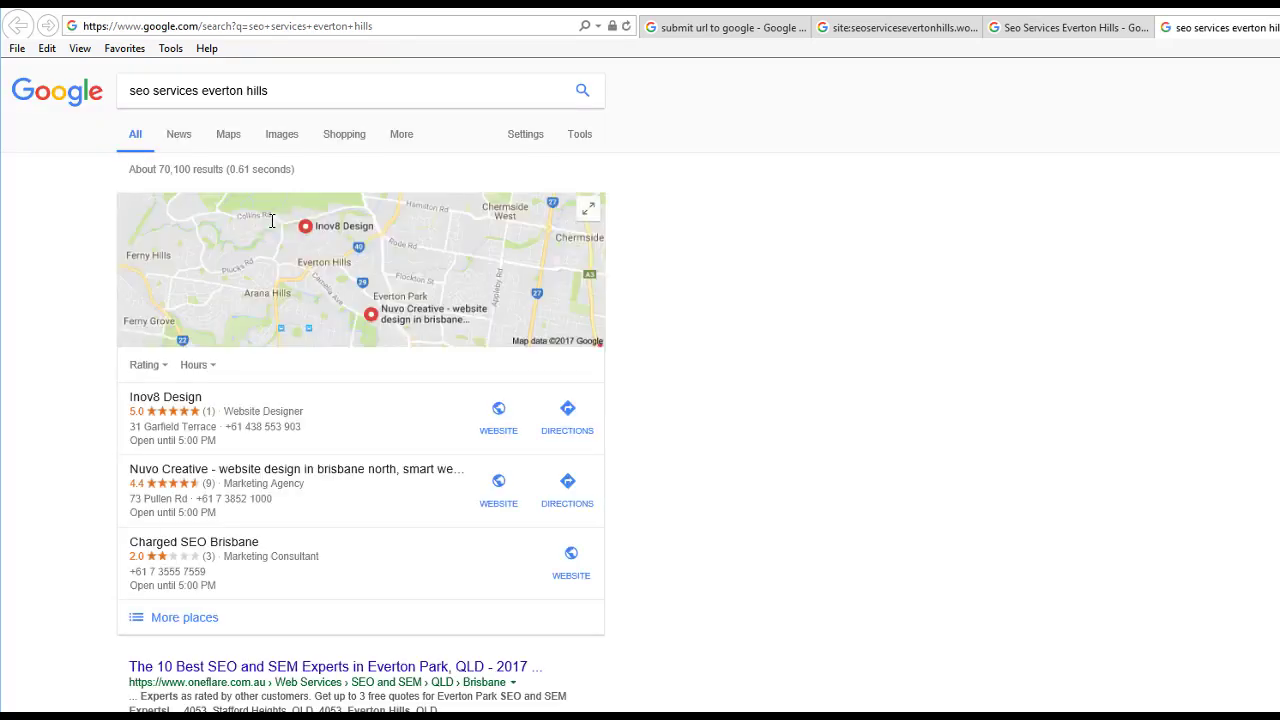
{"action": "scroll", "coordinate": [697, 467], "scroll_direction": "down", "scroll_amount": 5}
{"action": "scroll", "coordinate": [697, 467], "scroll_direction": "up", "scroll_amount": 5}
{"action": "scroll", "coordinate": [749, 680], "scroll_direction": "down", "scroll_amount": 2}
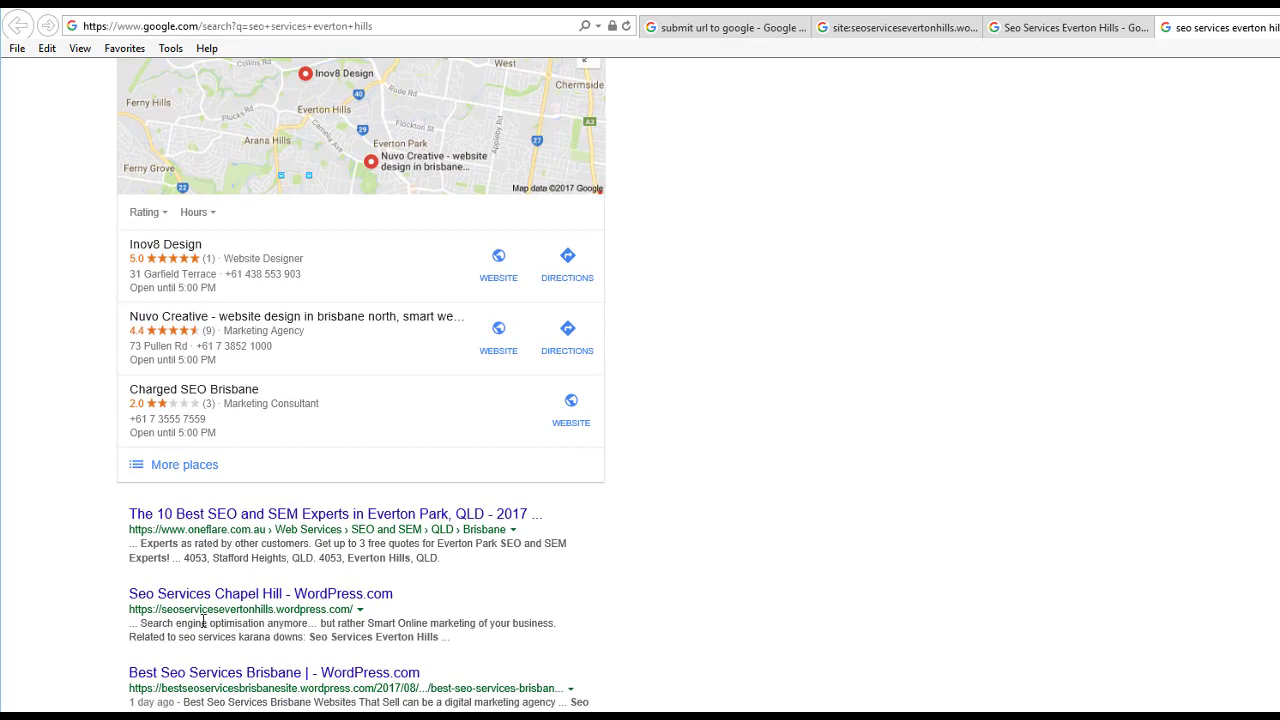
{"action": "left_click_drag", "start_coordinate": [126, 609], "coordinate": [352, 610]}
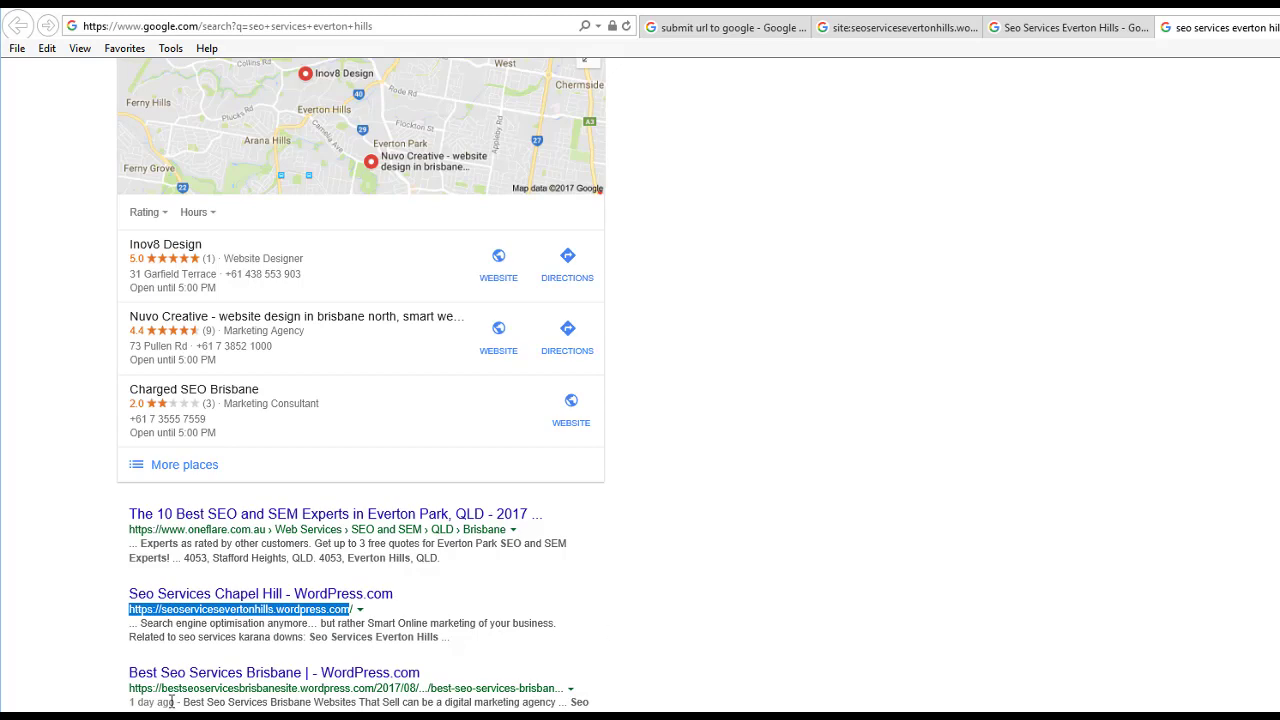
{"action": "scroll", "coordinate": [165, 695], "scroll_direction": "down", "scroll_amount": 3}
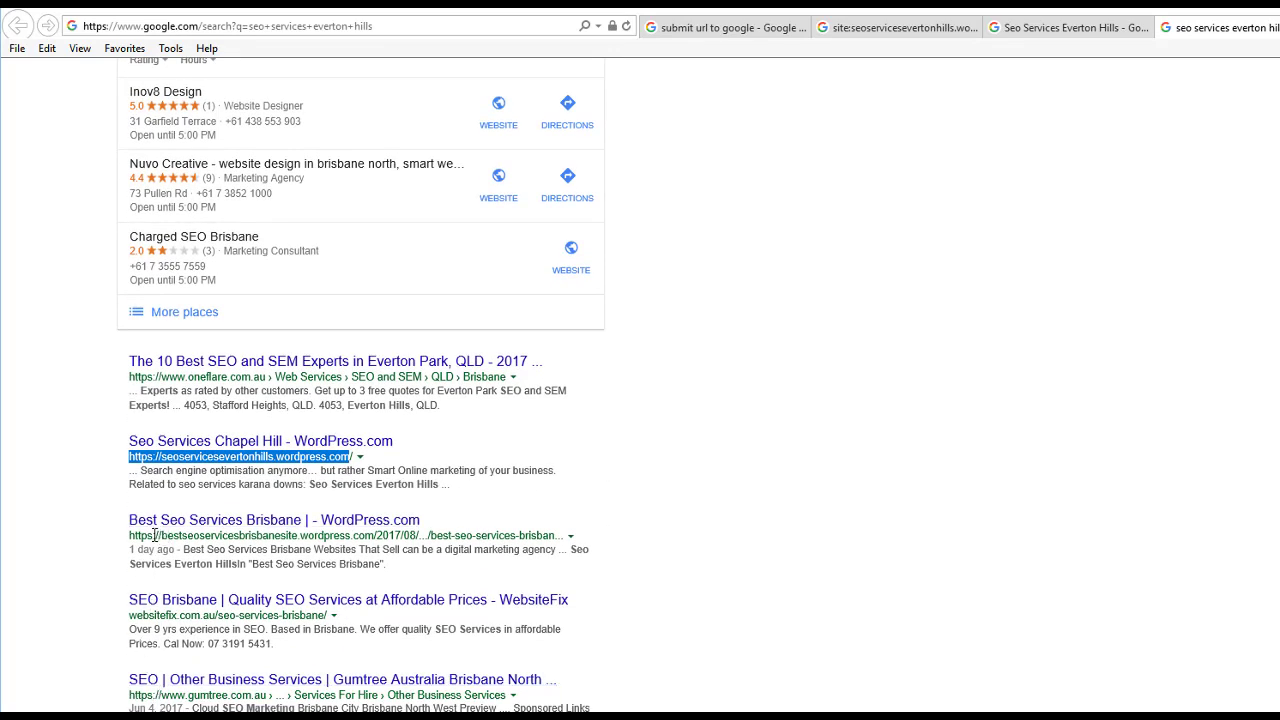
{"action": "left_click_drag", "start_coordinate": [153, 535], "coordinate": [259, 540]}
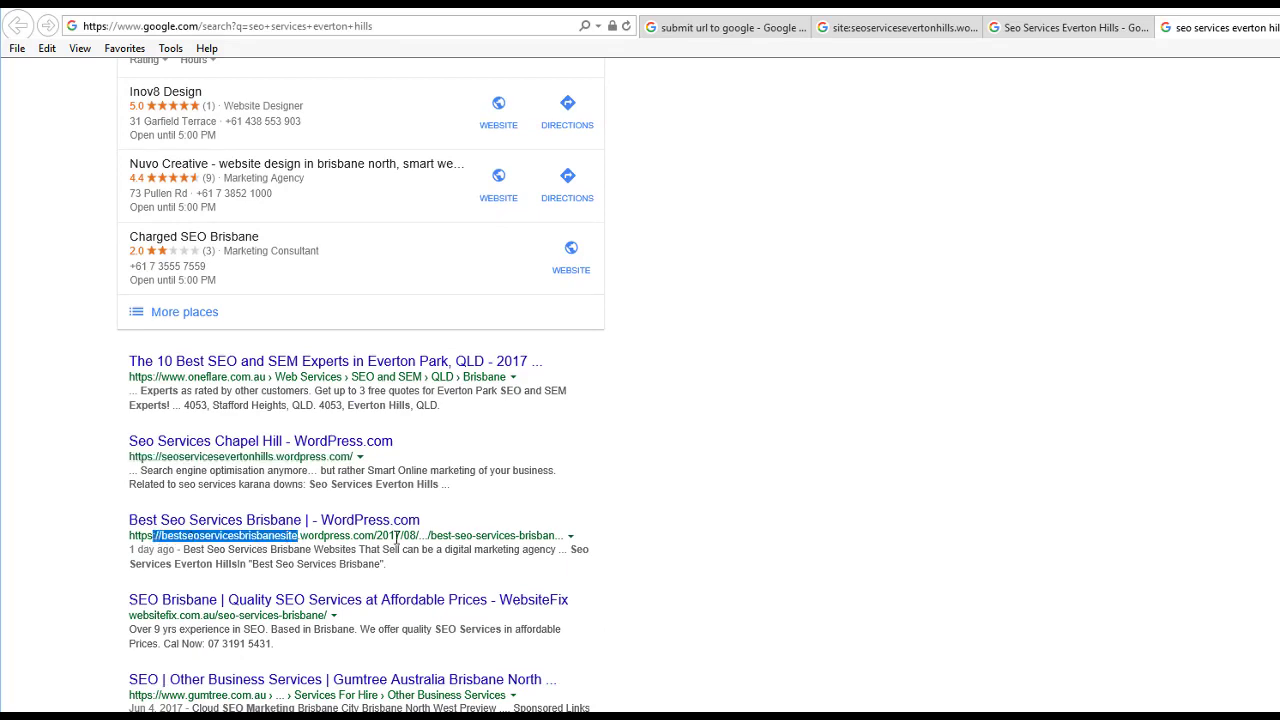
{"action": "scroll", "coordinate": [729, 605], "scroll_direction": "up", "scroll_amount": 5}
{"action": "scroll", "coordinate": [729, 608], "scroll_direction": "down", "scroll_amount": 6}
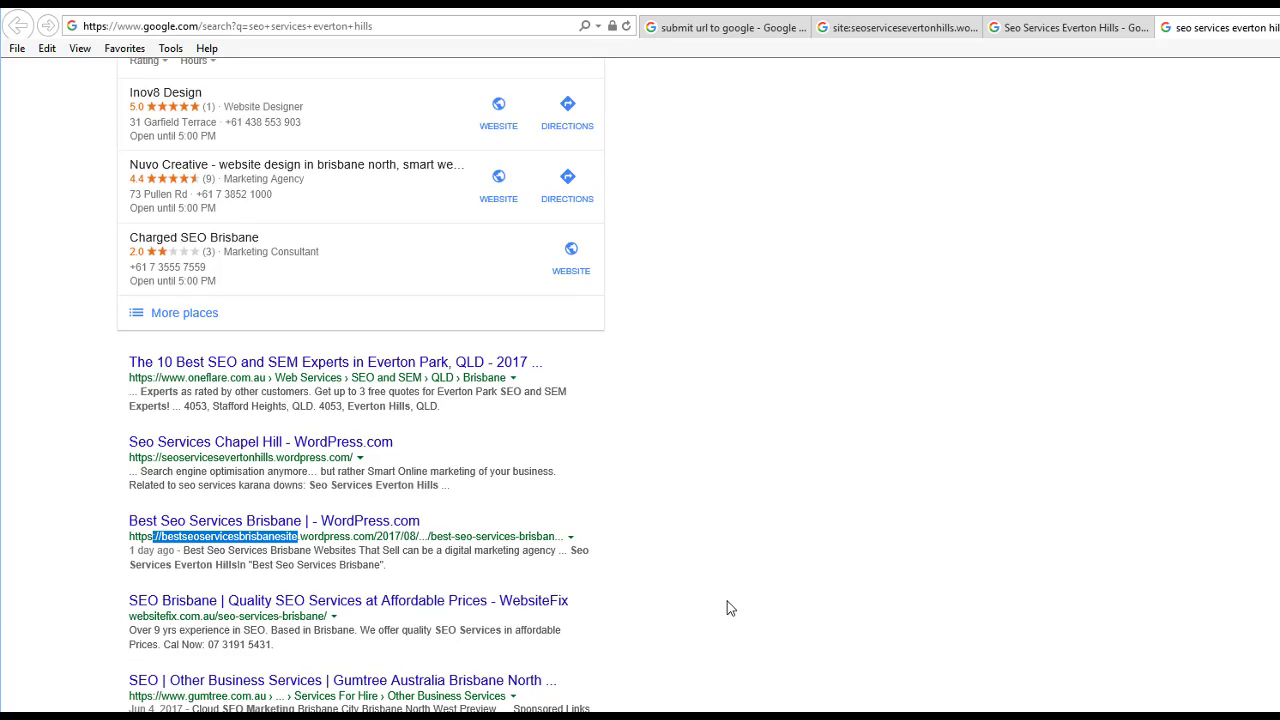
{"action": "scroll", "coordinate": [722, 654], "scroll_direction": "up", "scroll_amount": 6}
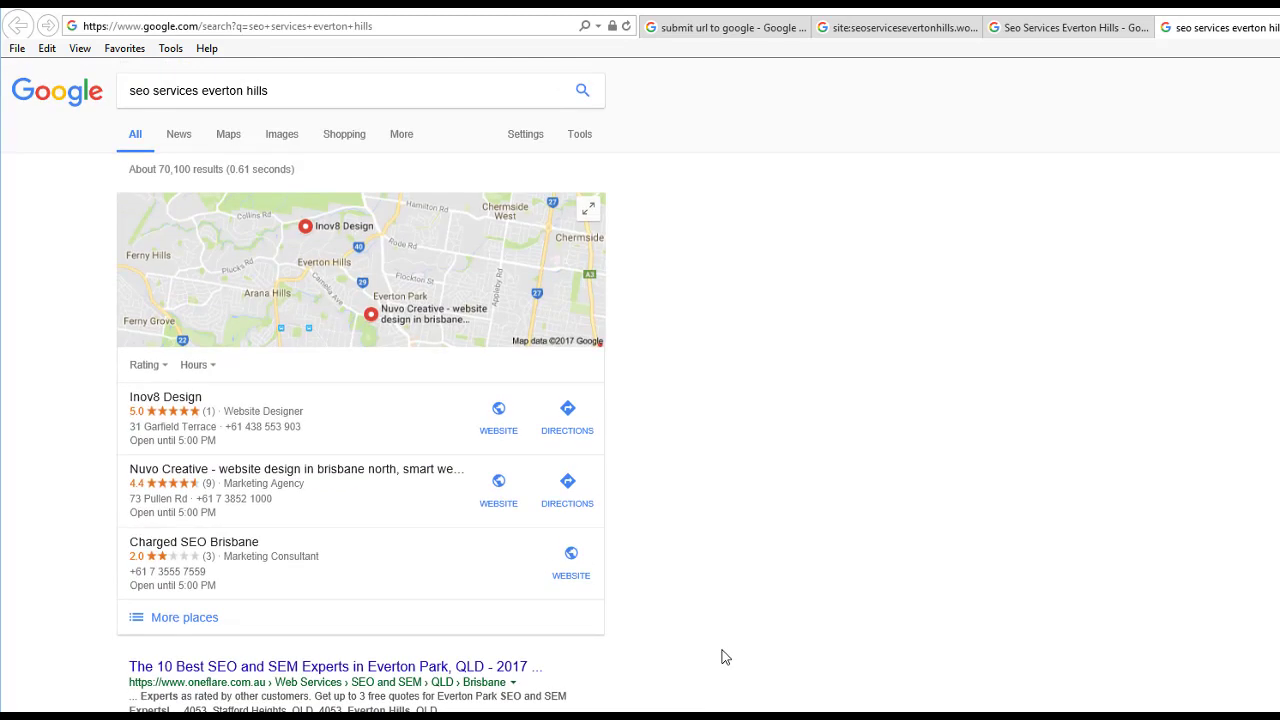
Switch back to the 'submit url to google' results and scroll through them to the top.
{"action": "left_click", "coordinate": [716, 28]}
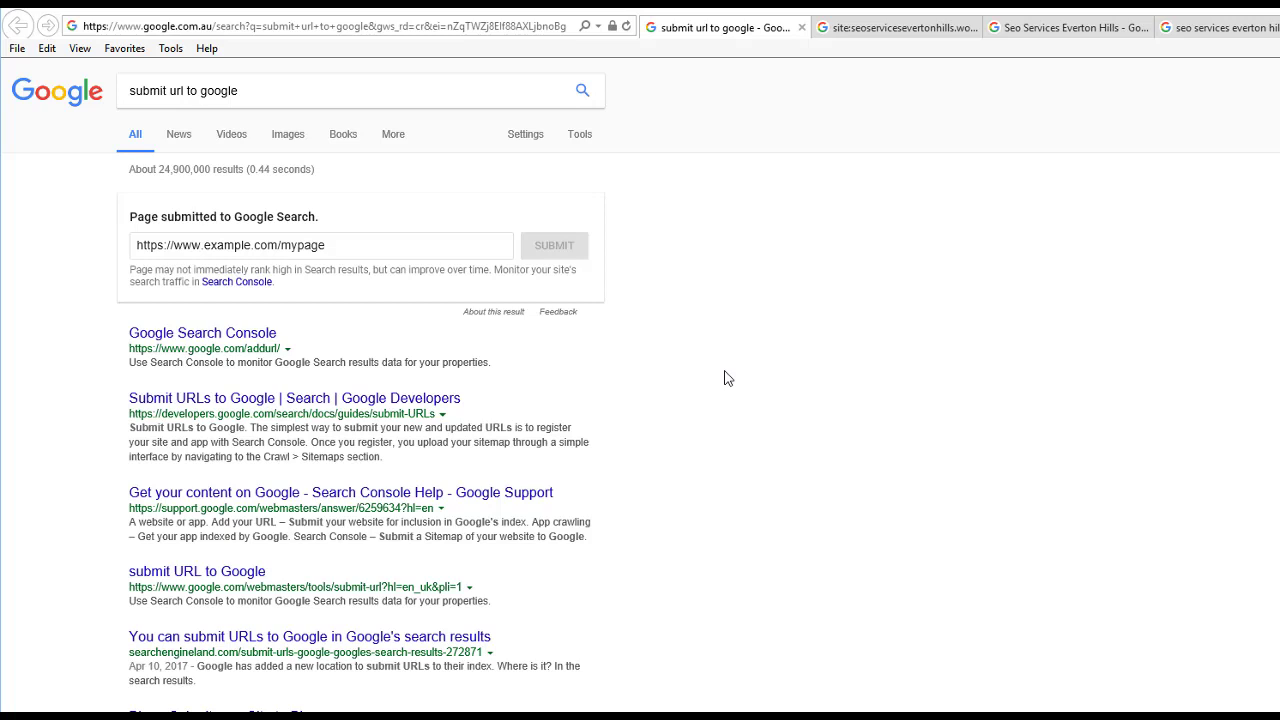
{"action": "scroll", "coordinate": [727, 378], "scroll_direction": "down", "scroll_amount": 3}
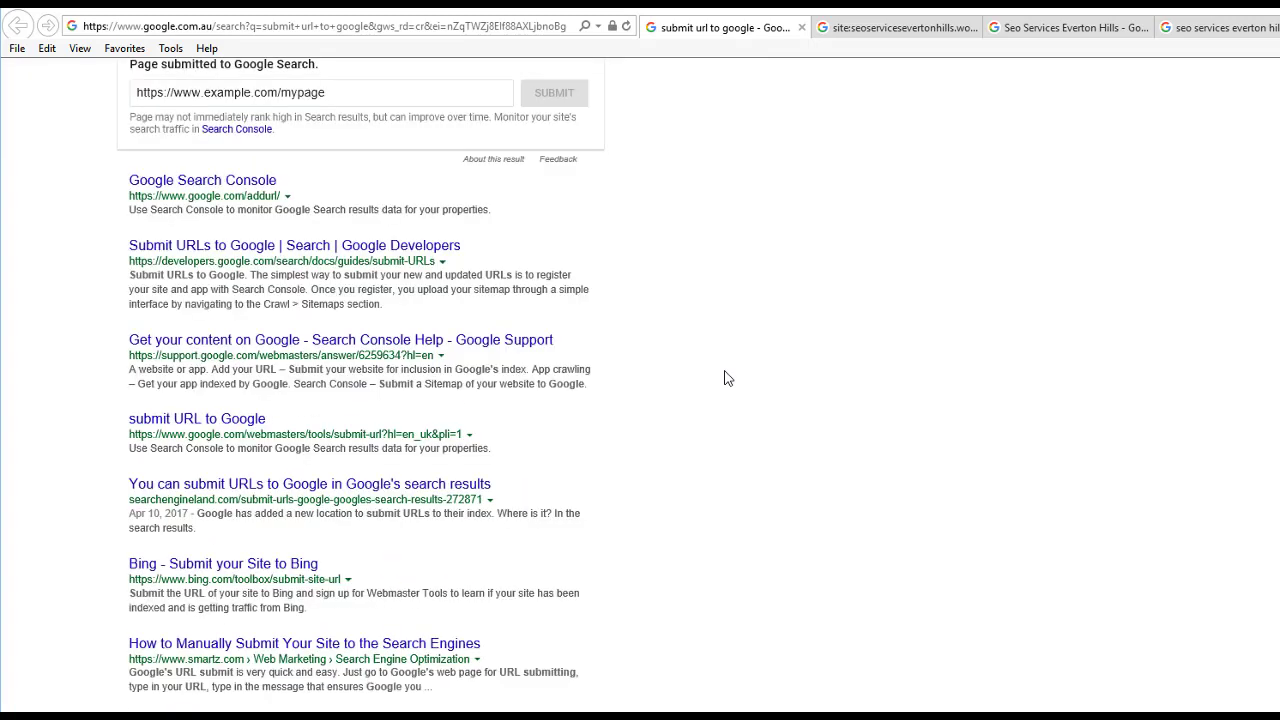
{"action": "scroll", "coordinate": [727, 378], "scroll_direction": "down", "scroll_amount": 3}
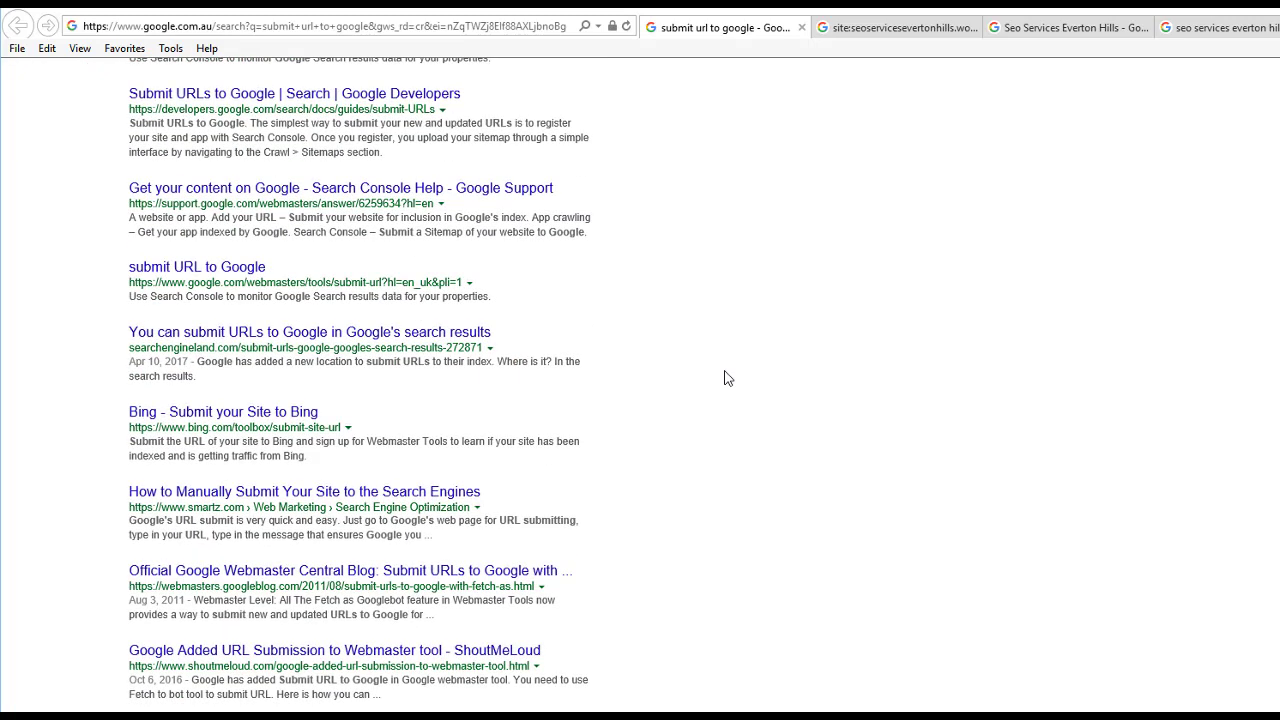
{"action": "scroll", "coordinate": [727, 378], "scroll_direction": "up", "scroll_amount": 2}
{"action": "scroll", "coordinate": [765, 515], "scroll_direction": "up", "scroll_amount": 4}
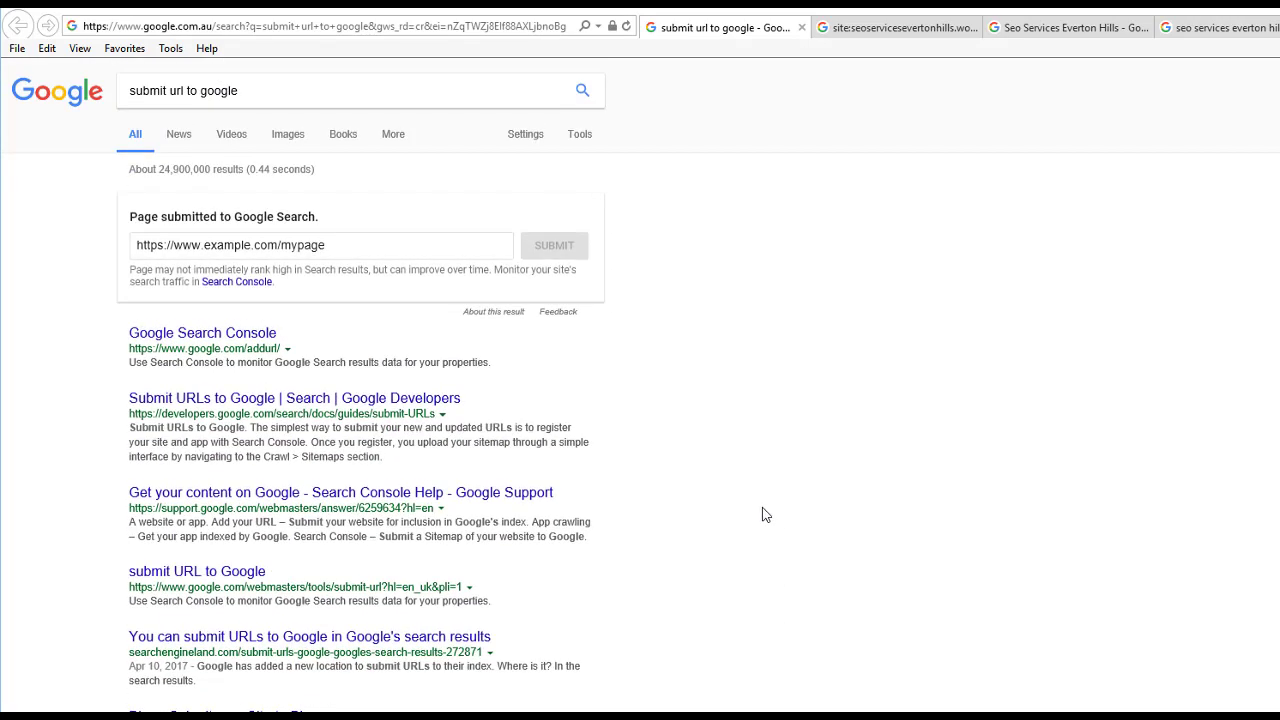